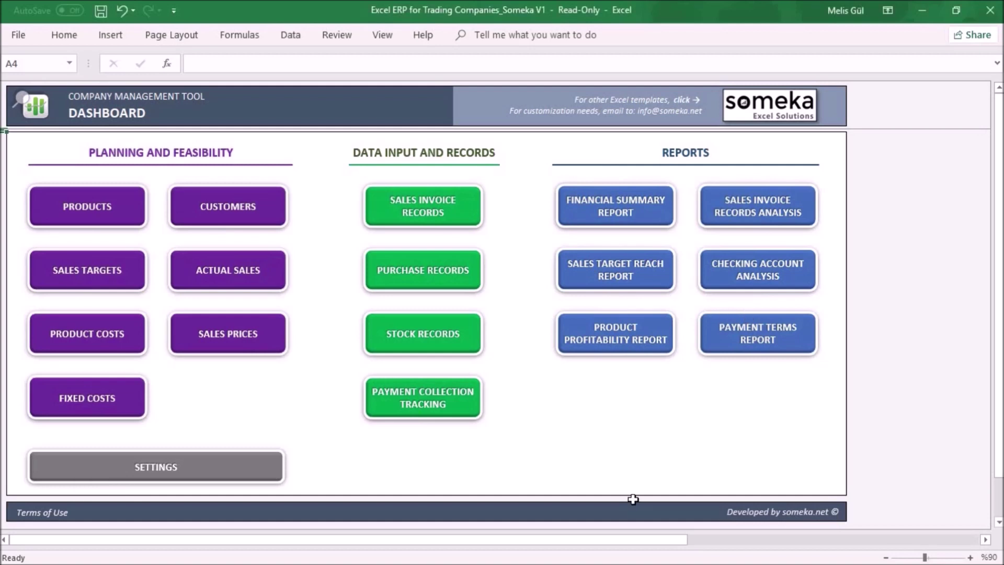
Open the Settings sheet from the Dashboard's SETTINGS button
{"action": "left_click", "coordinate": [86, 465]}
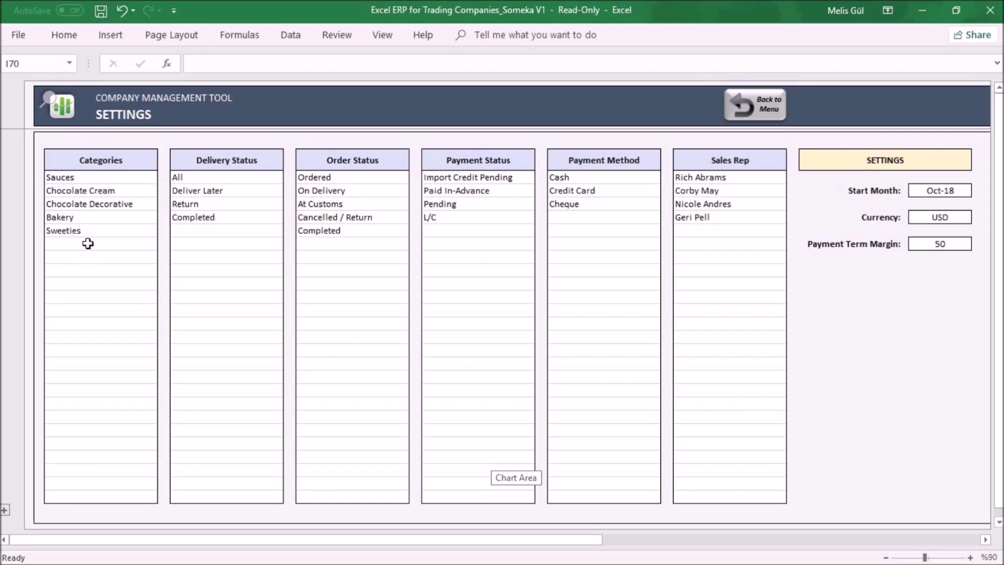
Add 'New Category' below Sweeties in the Settings Categories list
{"action": "double_click", "coordinate": [89, 243]}
{"action": "type", "text": "N"}
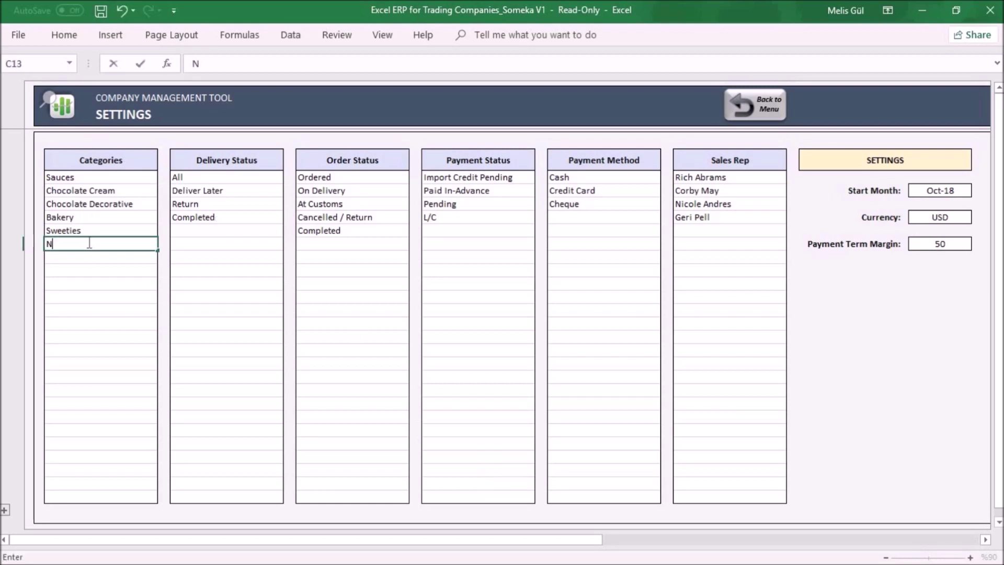
{"action": "type", "text": "ew Category"}
{"action": "left_click", "coordinate": [769, 103]}
Confirm New Category appears in the first product's category dropdown on Product Information
{"action": "left_click", "coordinate": [106, 208]}
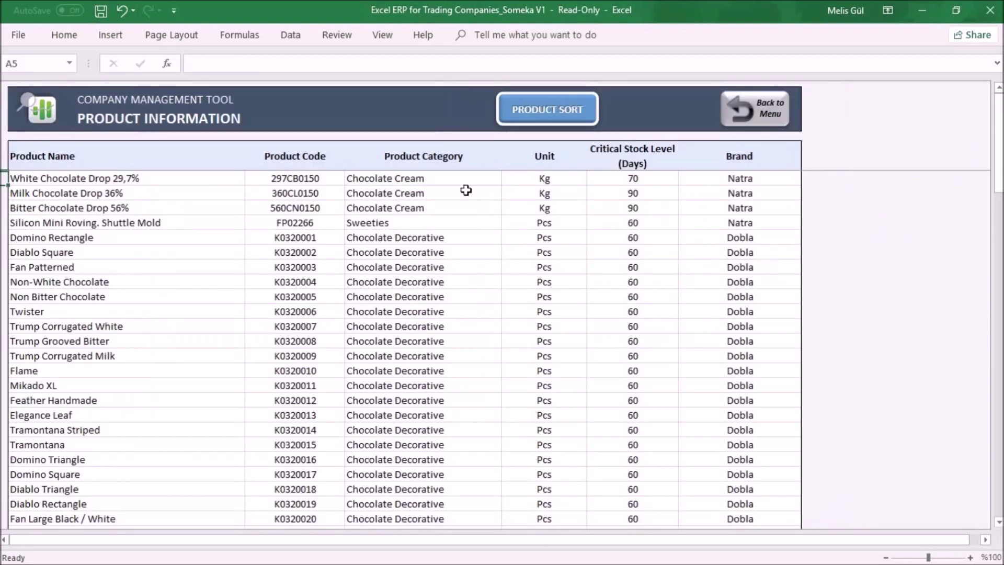
{"action": "left_click", "coordinate": [430, 178]}
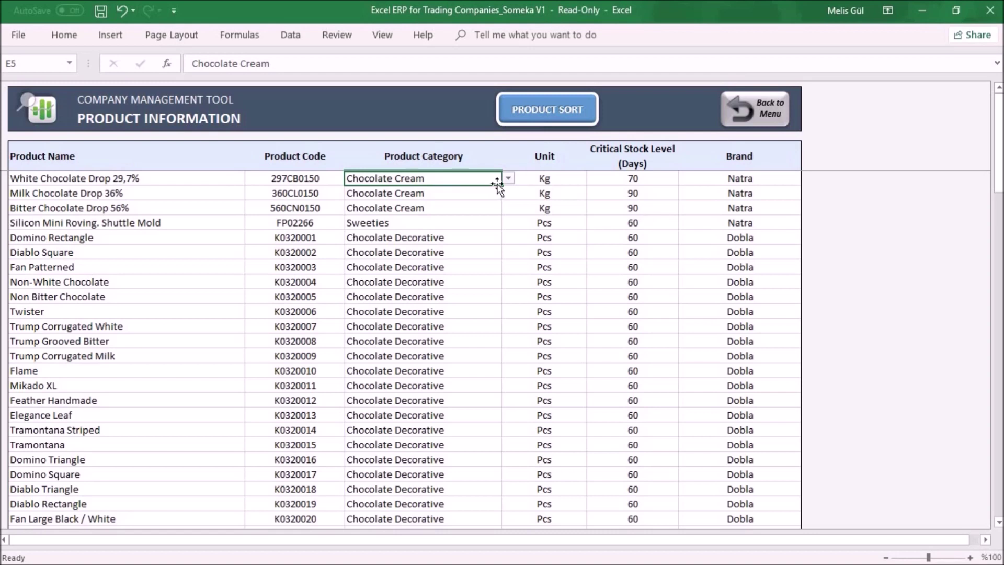
{"action": "left_click", "coordinate": [508, 178]}
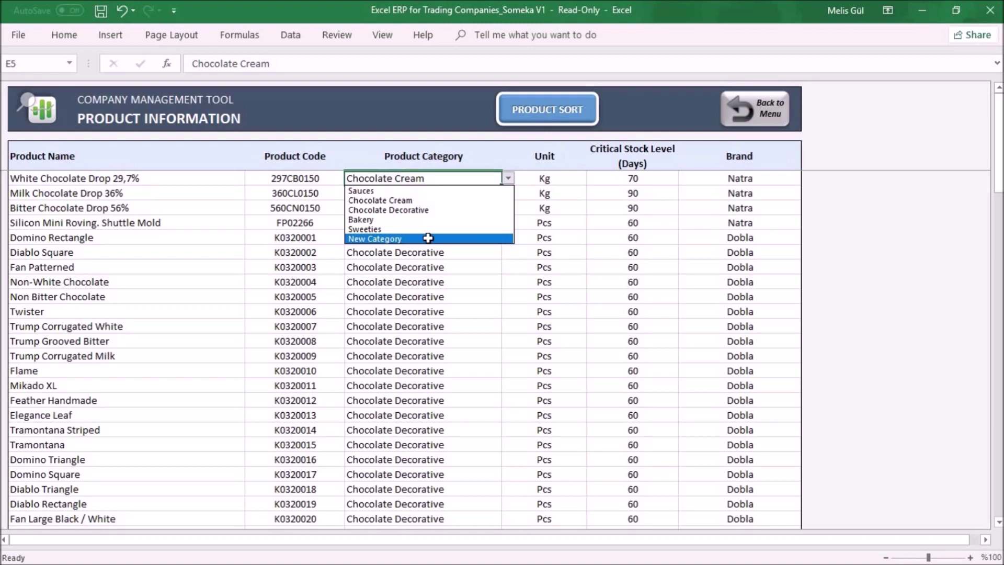
{"action": "left_click", "coordinate": [769, 112]}
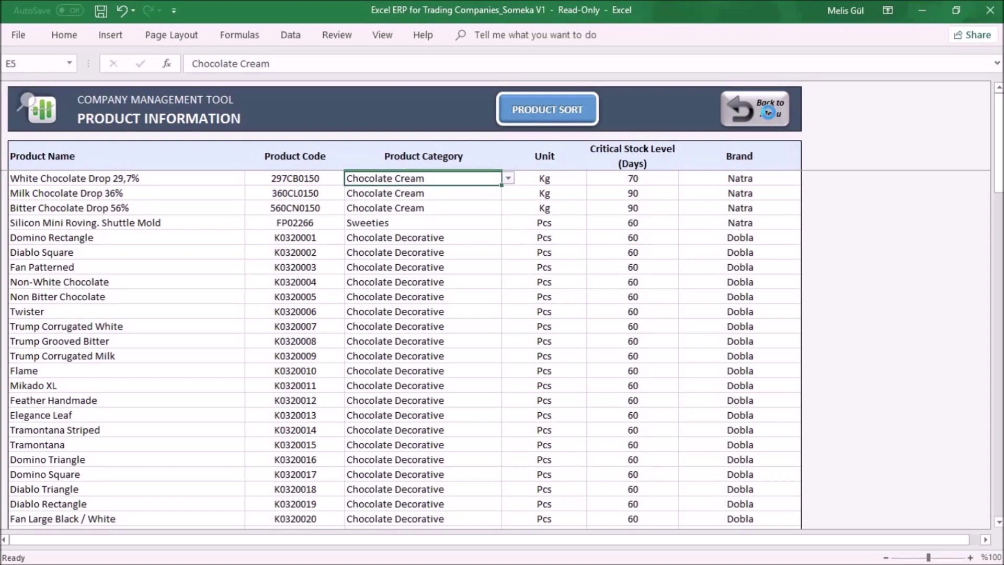
Enter a new sales rep name below the last rep in the Settings Sales Rep list
{"action": "left_click", "coordinate": [212, 468]}
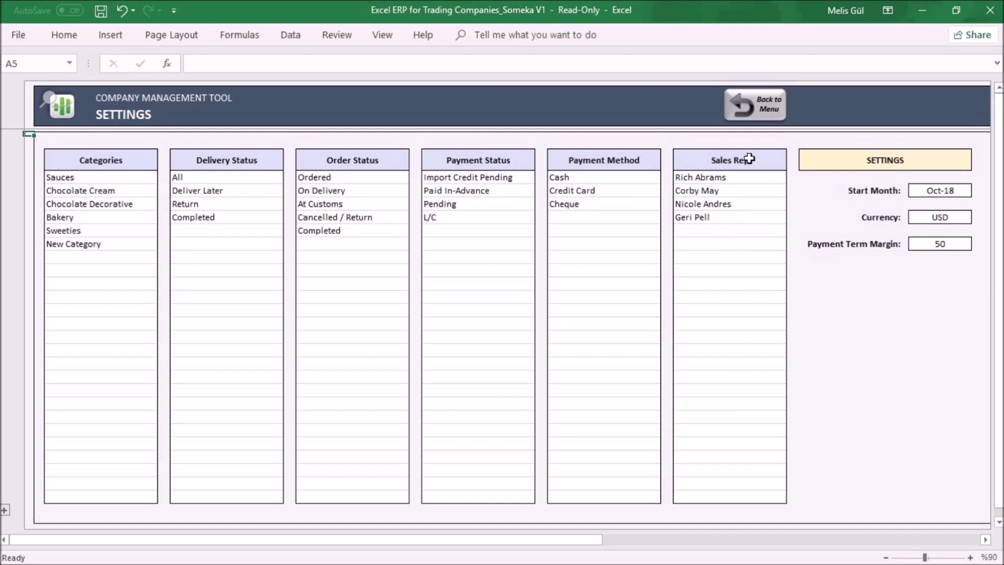
{"action": "left_click", "coordinate": [737, 232]}
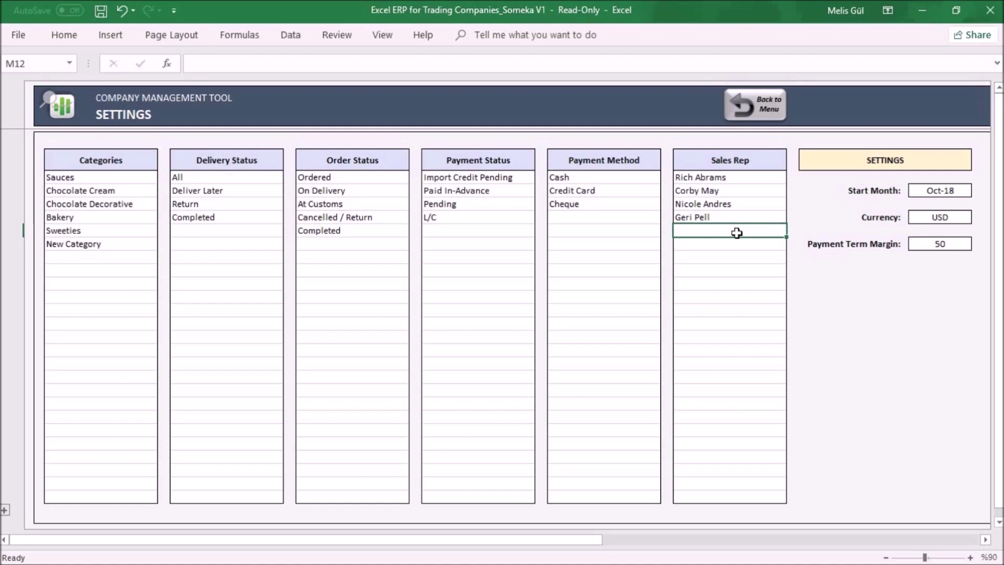
{"action": "type", "text": "Johnny"}
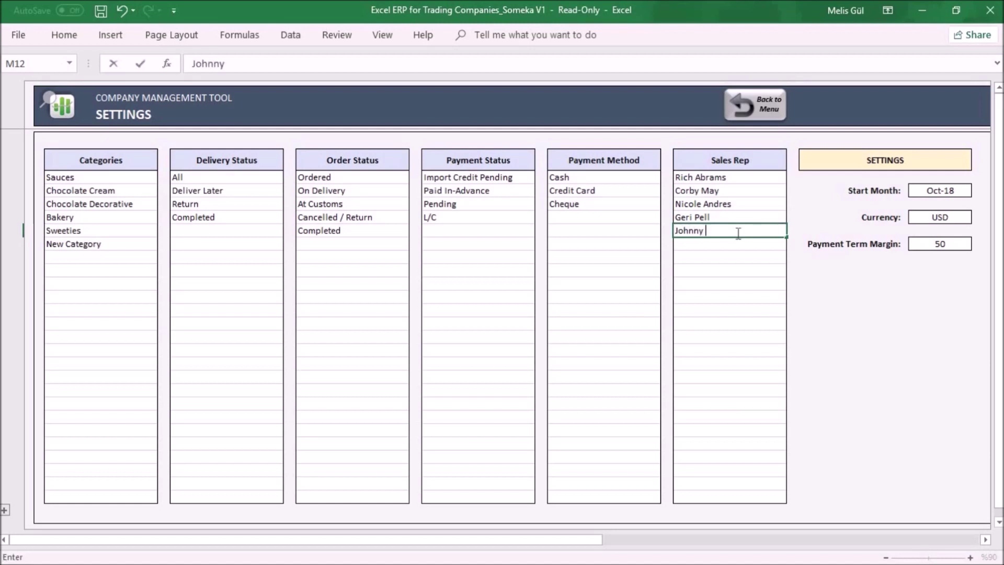
{"action": "type", "text": " Deep"}
{"action": "left_click", "coordinate": [754, 102]}
Check the new rep appears in the first customer's sales rep dropdown on Customer Information
{"action": "left_click", "coordinate": [263, 235]}
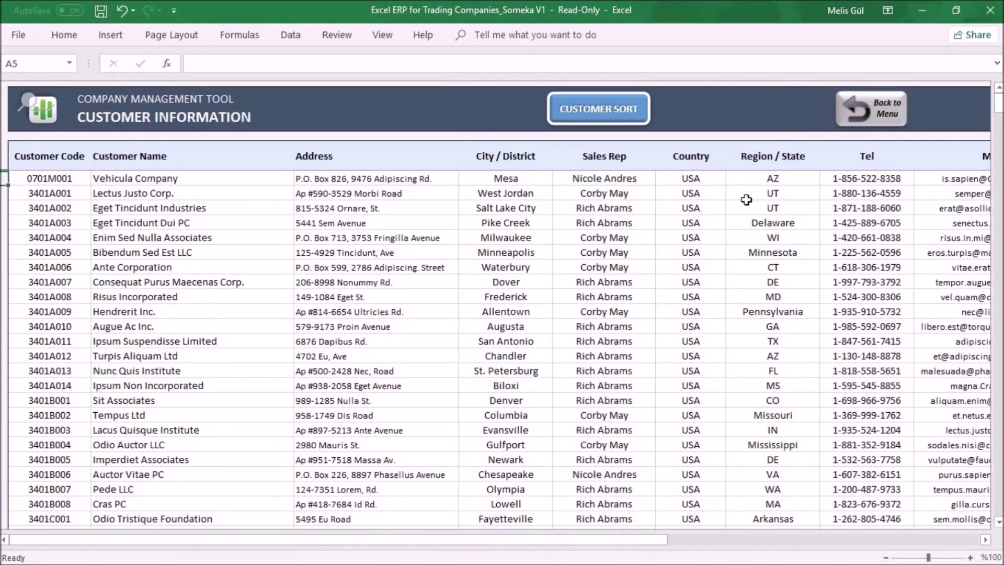
{"action": "left_click", "coordinate": [607, 178]}
{"action": "left_click", "coordinate": [663, 179]}
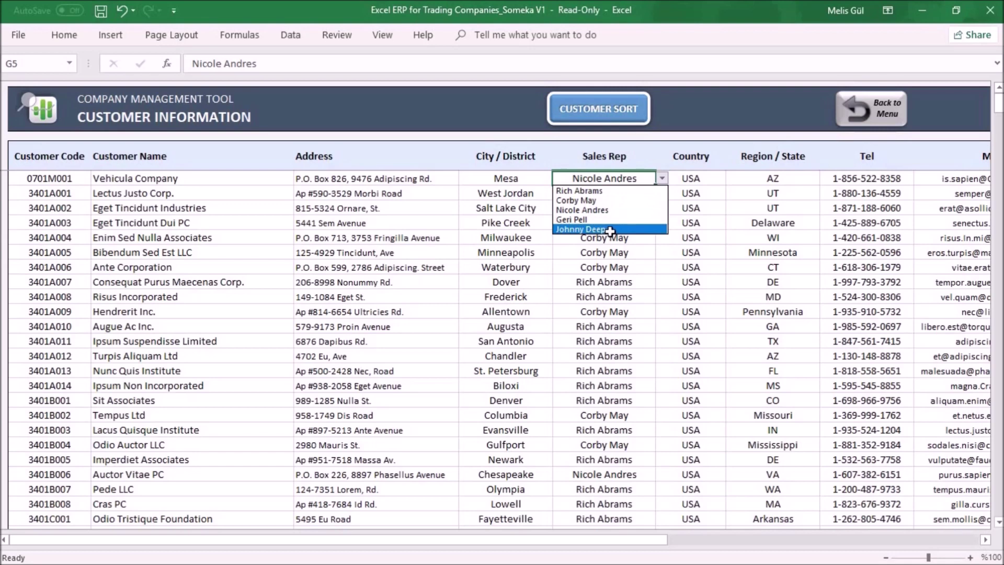
{"action": "left_click", "coordinate": [888, 117]}
Back in Settings, expand the hidden list rows to review them, then return to the Dashboard
{"action": "left_click", "coordinate": [204, 463]}
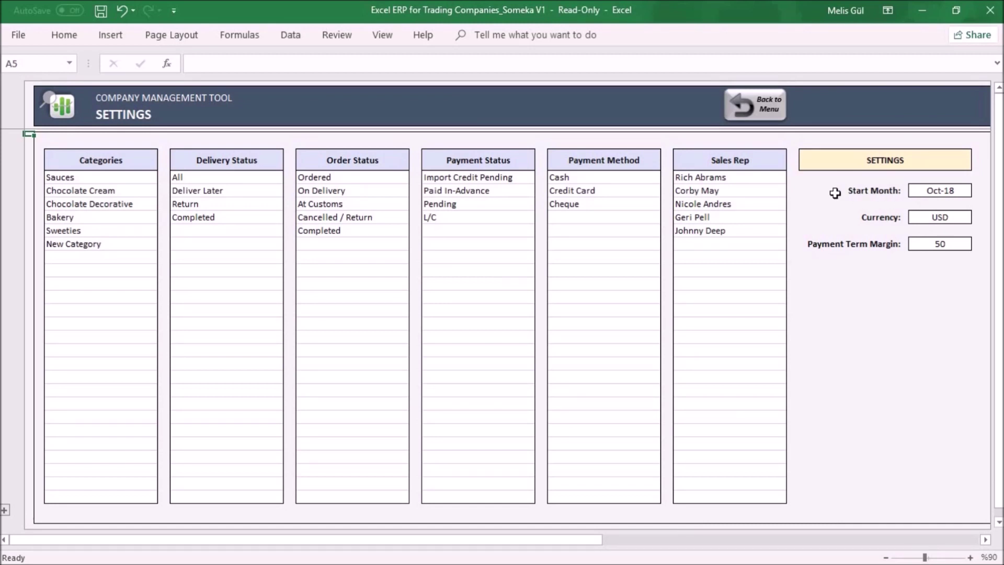
{"action": "left_click", "coordinate": [951, 217]}
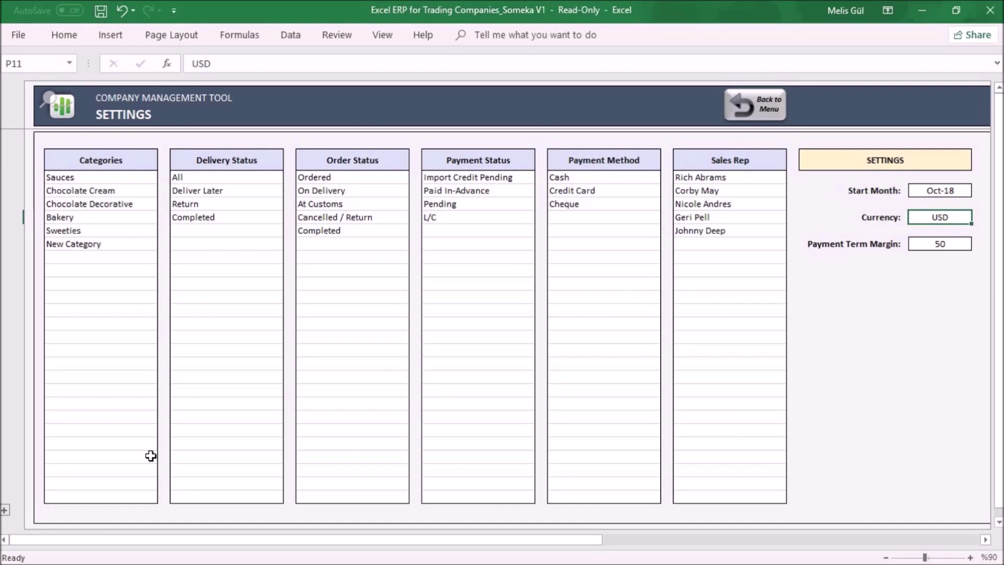
{"action": "left_click", "coordinate": [5, 510]}
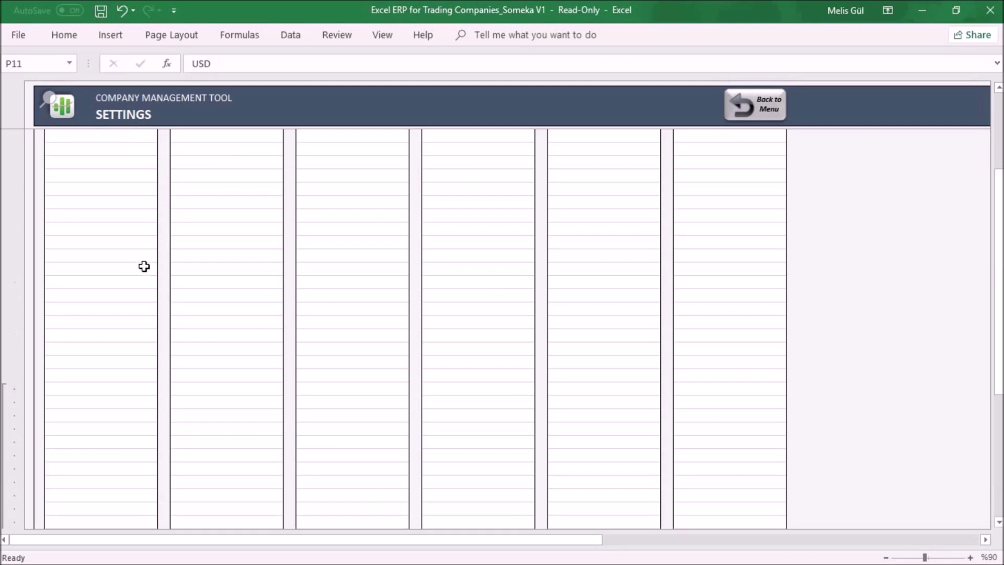
{"action": "scroll", "coordinate": [143, 270], "scroll_direction": "up", "scroll_amount": 8}
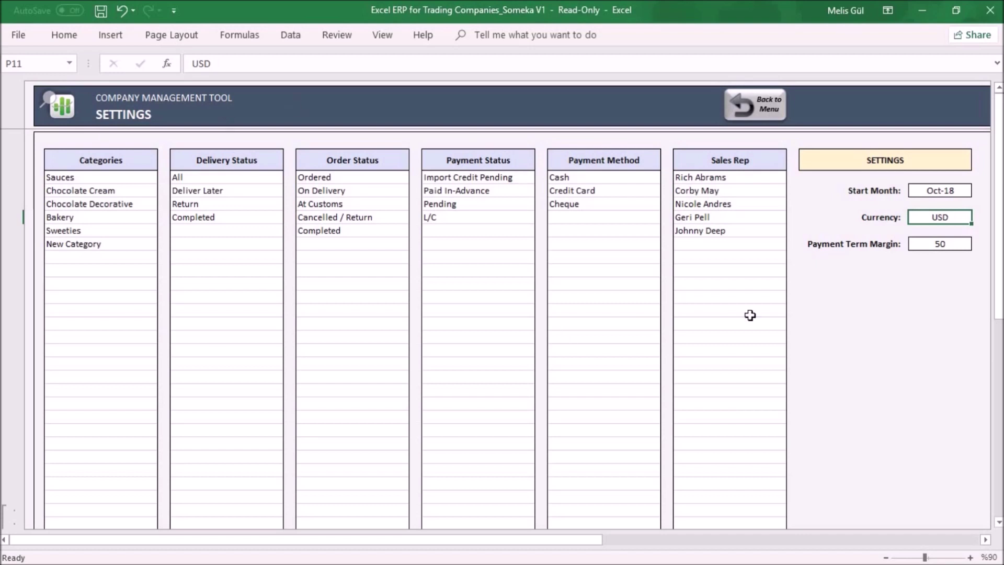
{"action": "left_click", "coordinate": [746, 128]}
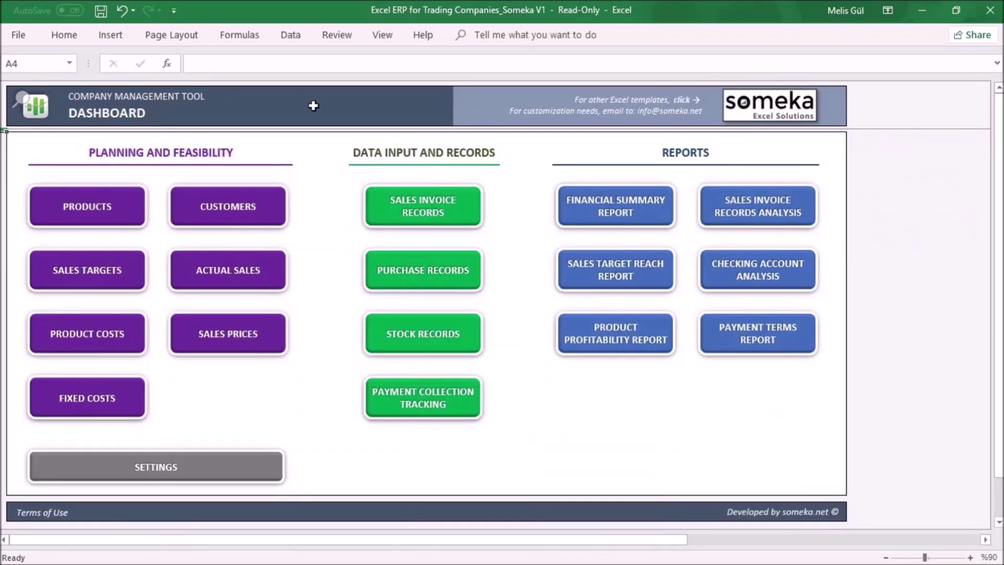
Inspect the first product's name, code and category choices on Product Information
{"action": "left_click", "coordinate": [94, 206]}
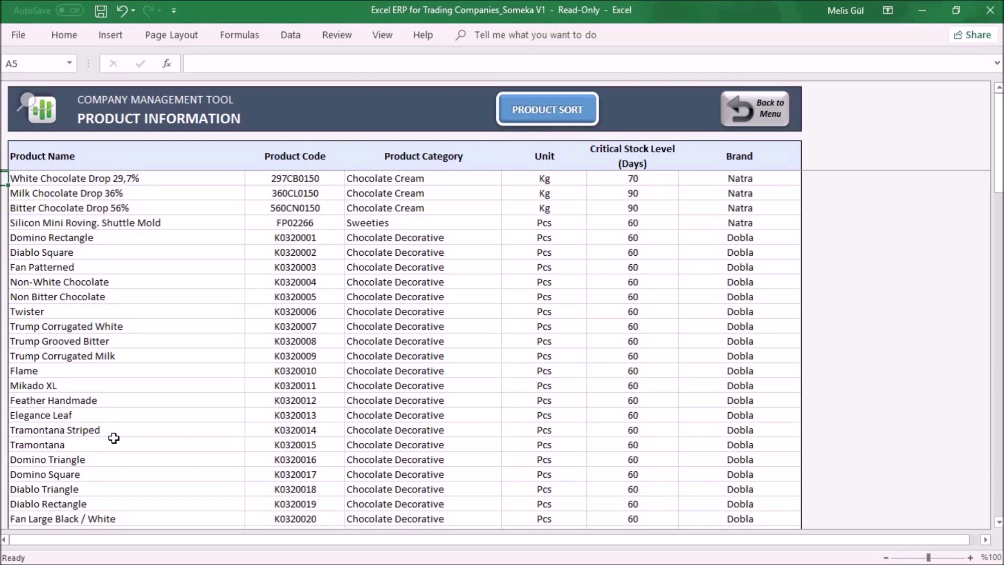
{"action": "double_click", "coordinate": [153, 180]}
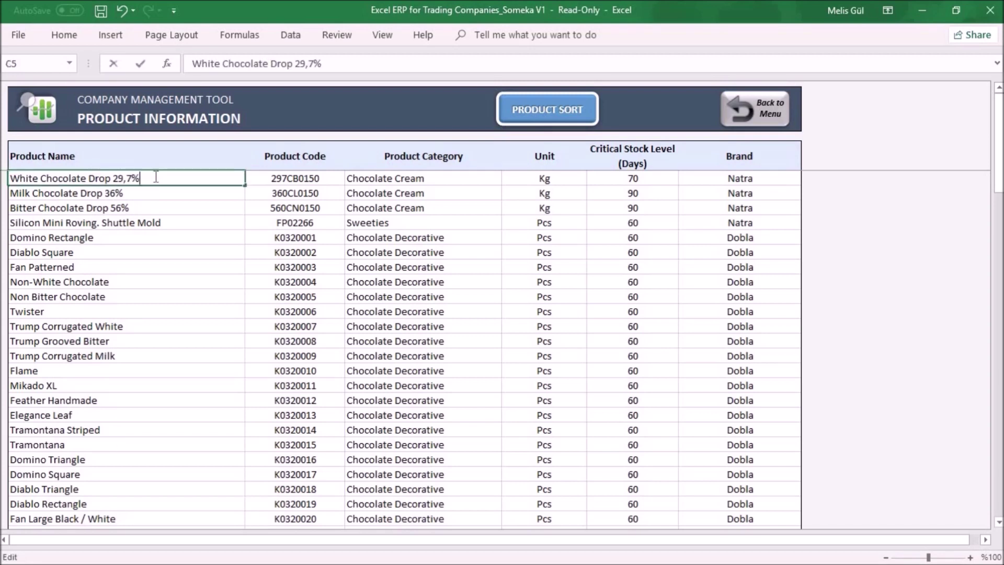
{"action": "left_click", "coordinate": [306, 180]}
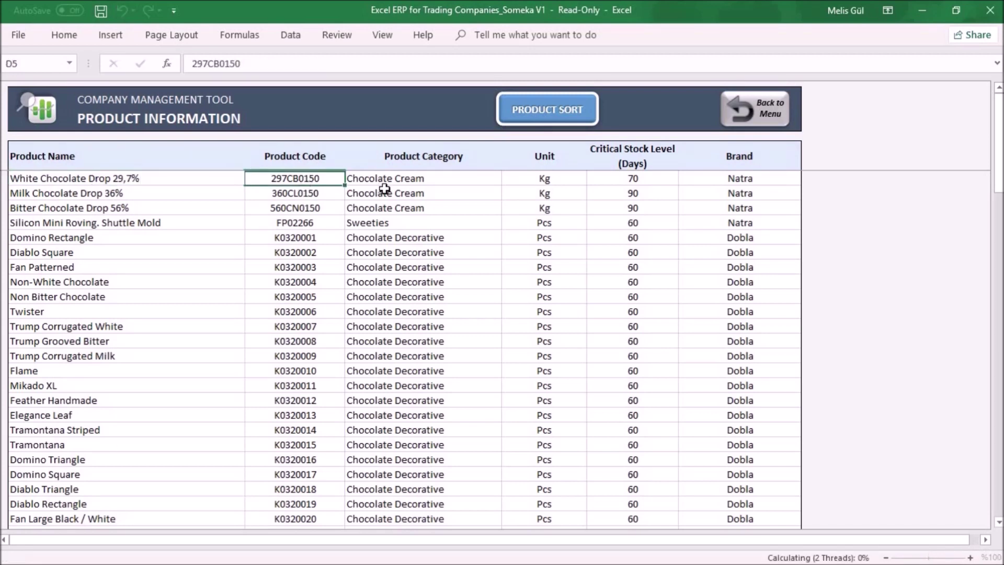
{"action": "left_click", "coordinate": [453, 180]}
{"action": "left_click", "coordinate": [508, 179]}
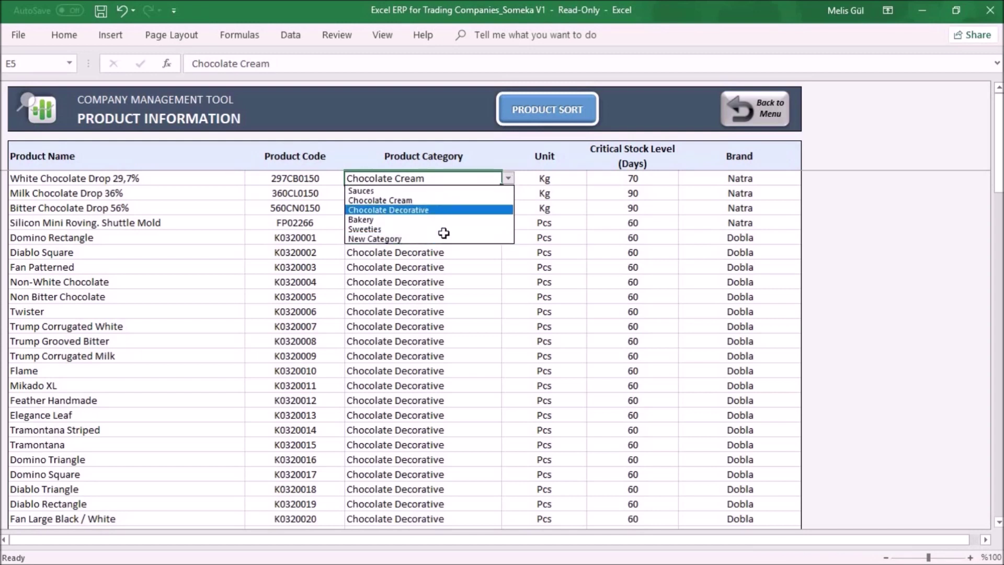
{"action": "key", "text": "Escape"}
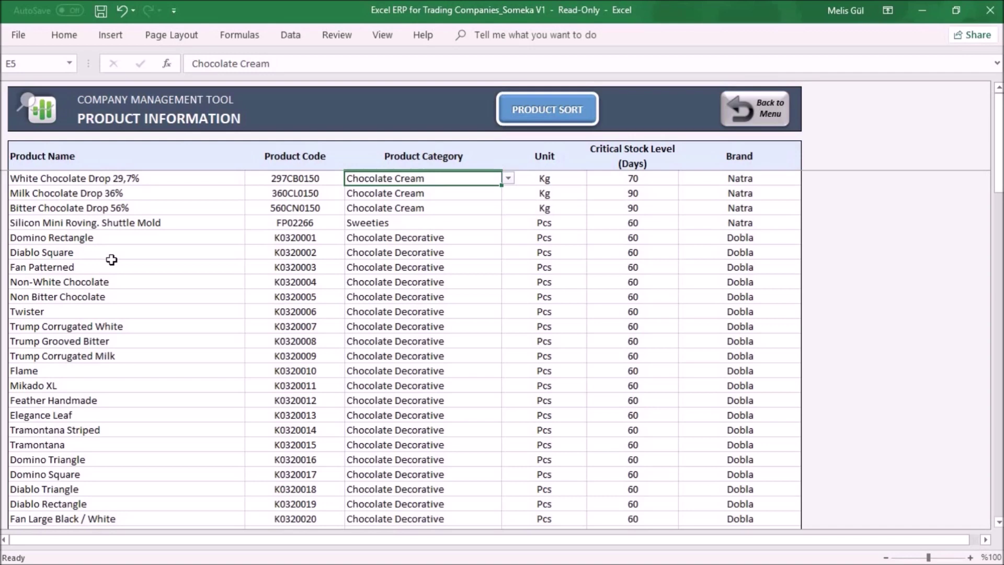
{"action": "left_click", "coordinate": [765, 112]}
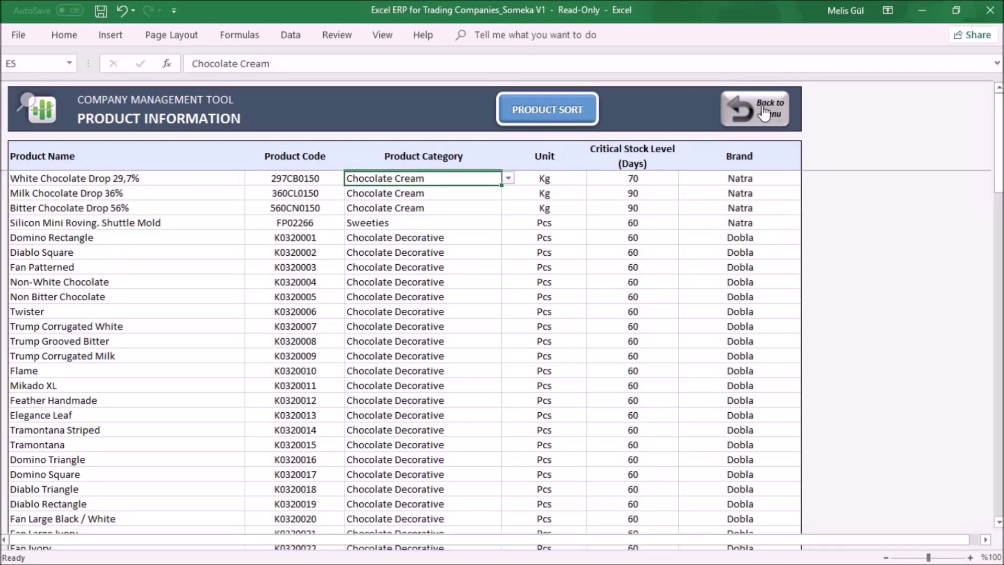
Select the customers' Payment Terms Limit and Balance Risk Limit values on Customer Information
{"action": "left_click", "coordinate": [199, 204]}
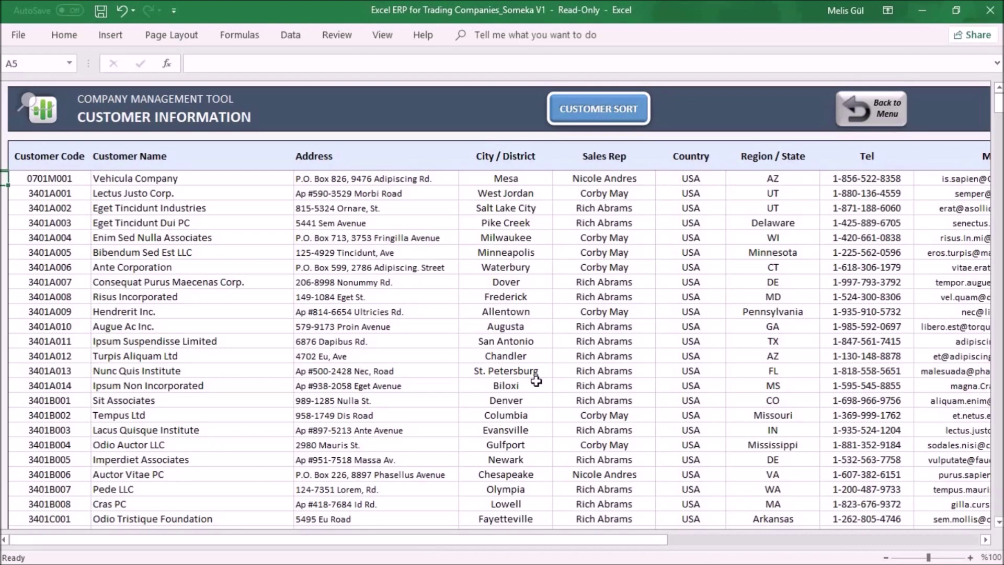
{"action": "left_click_drag", "start_coordinate": [545, 538], "coordinate": [787, 556]}
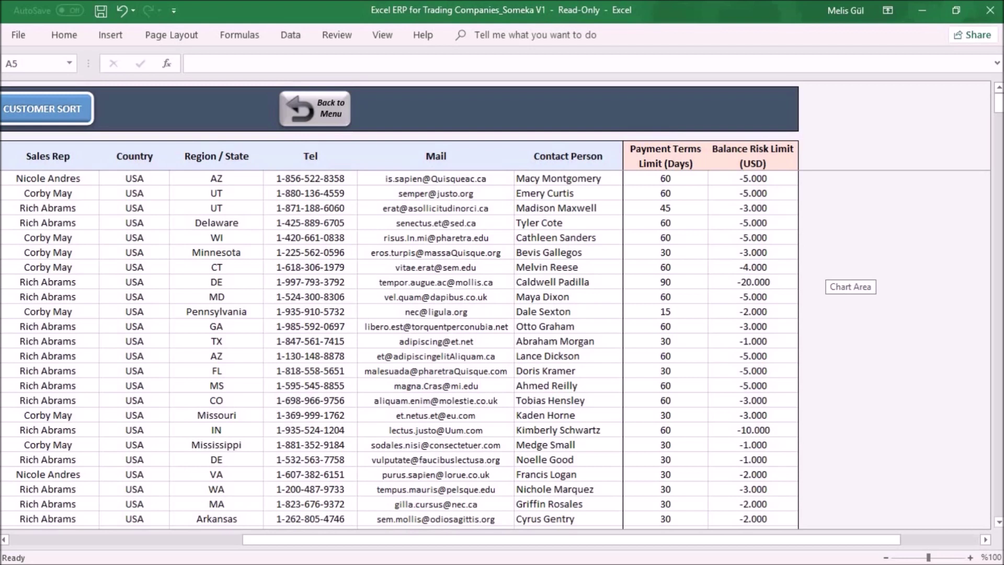
{"action": "left_click_drag", "start_coordinate": [673, 156], "coordinate": [666, 344]}
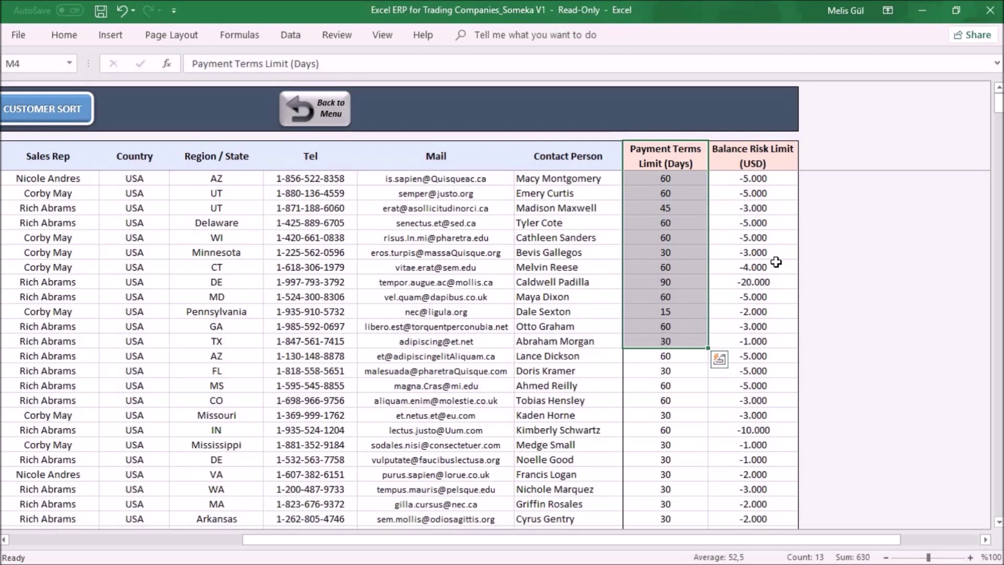
{"action": "left_click_drag", "start_coordinate": [666, 223], "coordinate": [672, 297]}
{"action": "left_click_drag", "start_coordinate": [753, 178], "coordinate": [753, 208]}
{"action": "left_click_drag", "start_coordinate": [766, 268], "coordinate": [766, 312]}
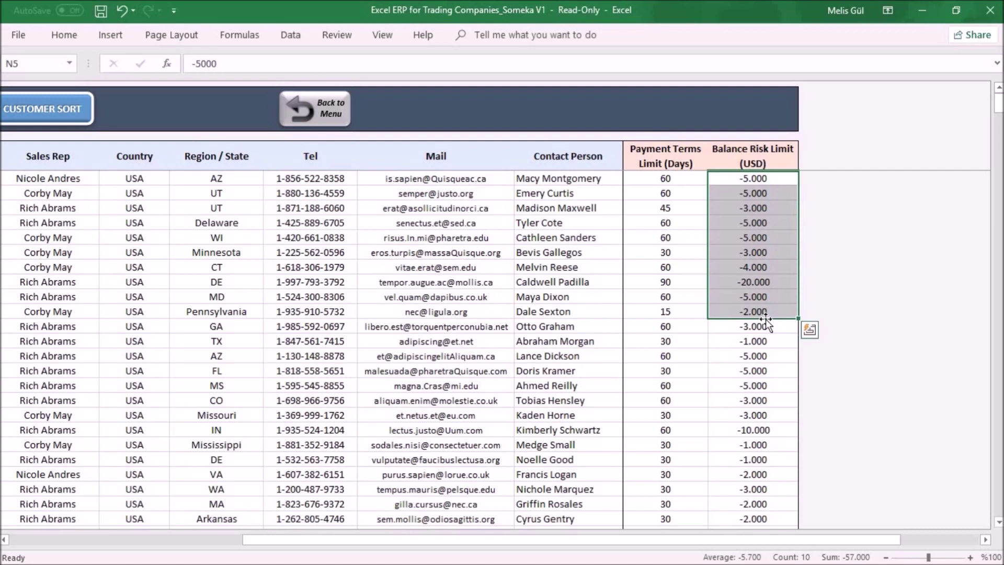
{"action": "key", "text": "shift+Up"}
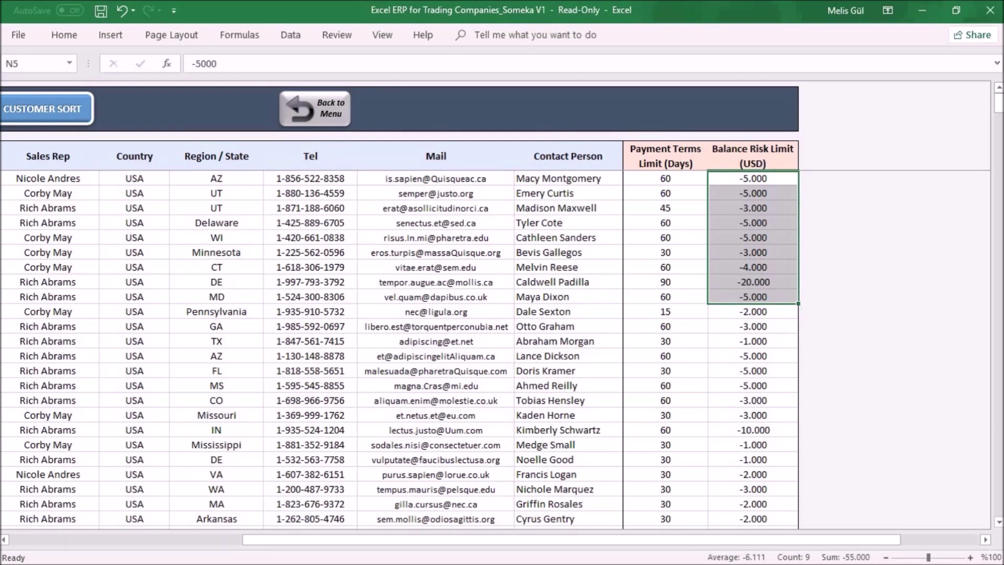
{"action": "left_click", "coordinate": [325, 118]}
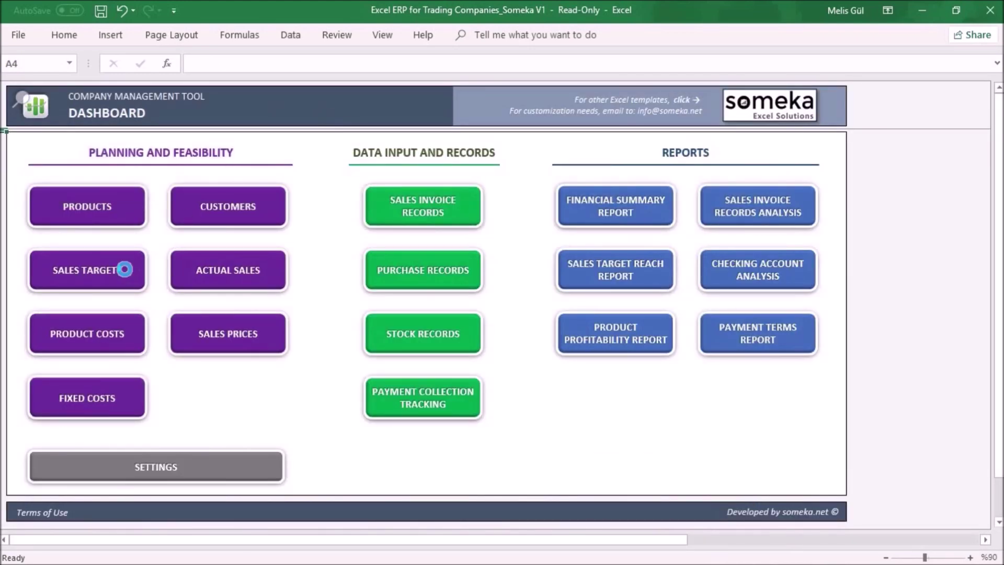
Select the Oct-18 sales target figures on the Sales Targets sheet
{"action": "left_click", "coordinate": [125, 268]}
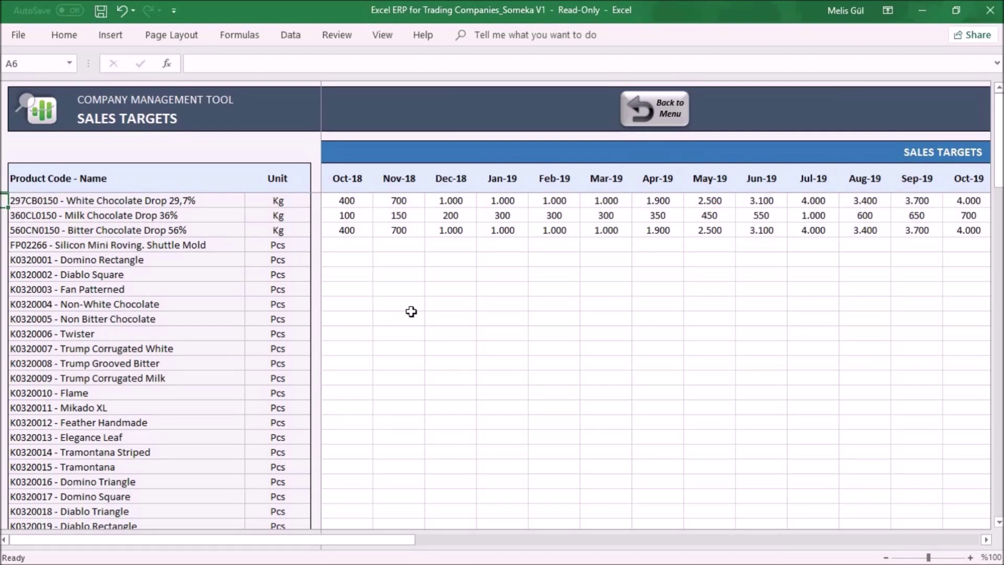
{"action": "left_click_drag", "start_coordinate": [351, 201], "coordinate": [354, 239]}
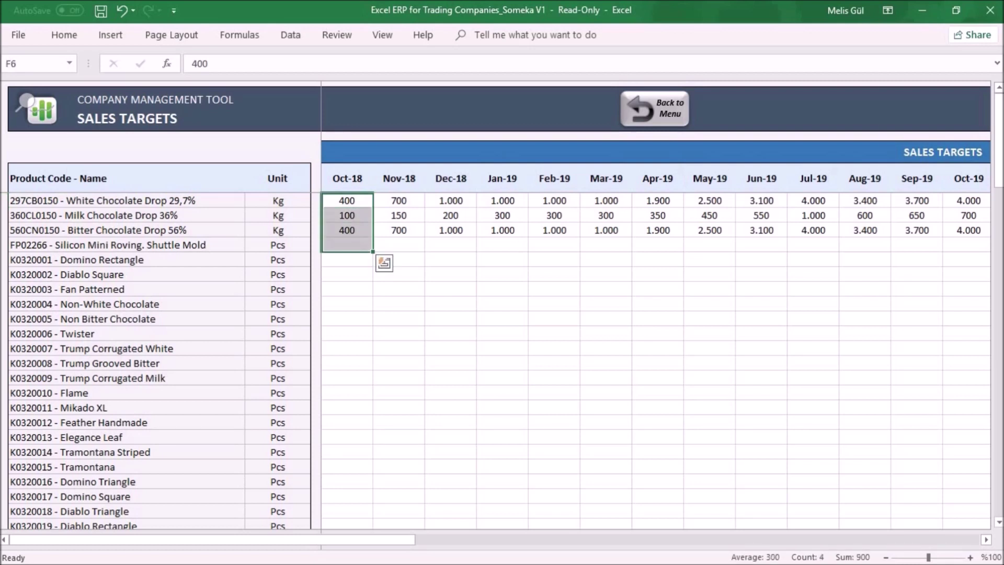
{"action": "left_click", "coordinate": [675, 103]}
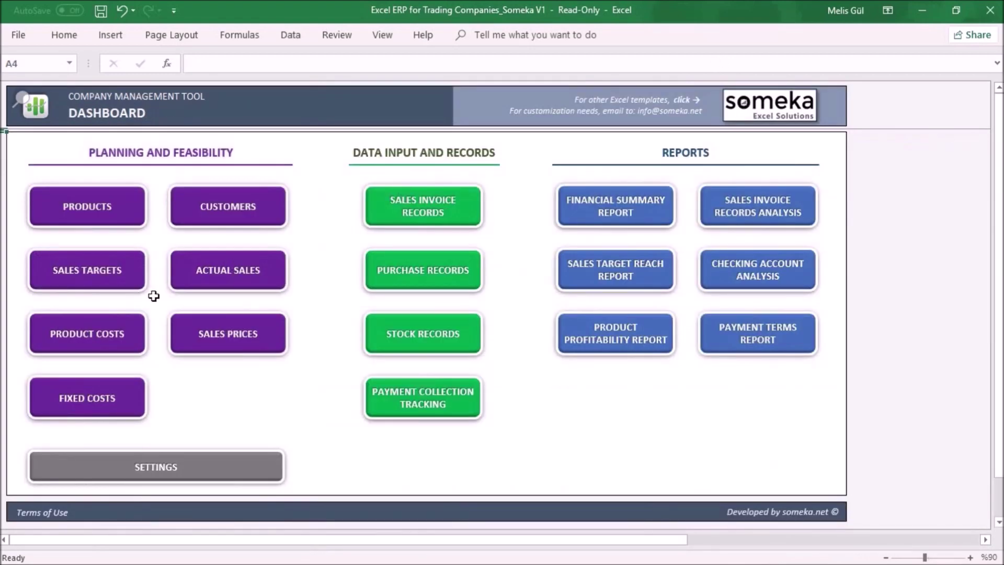
Look through the Actual Sales, Product Costs and Sales Prices plan sheets in turn
{"action": "left_click", "coordinate": [238, 281]}
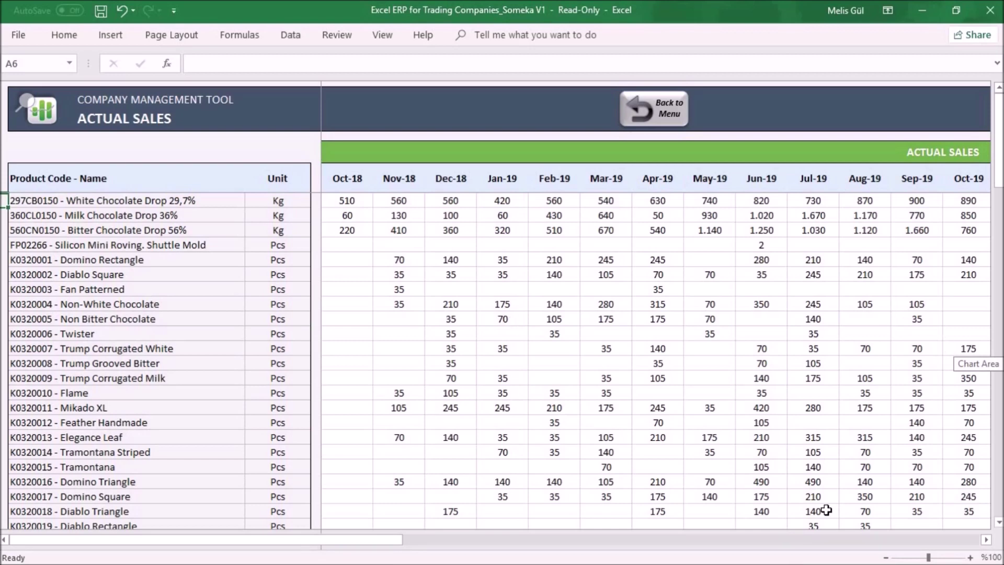
{"action": "left_click", "coordinate": [672, 113]}
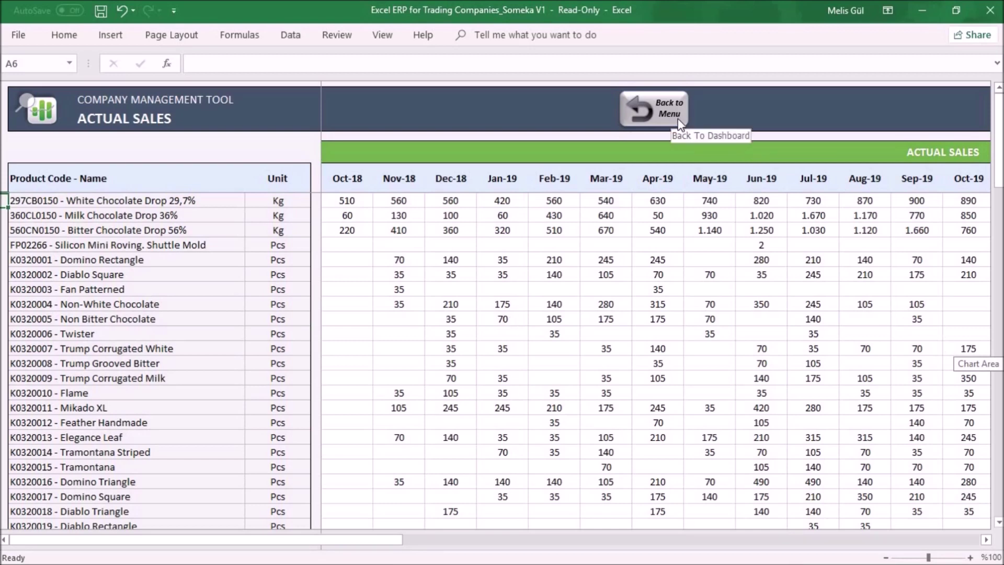
{"action": "left_click", "coordinate": [101, 344]}
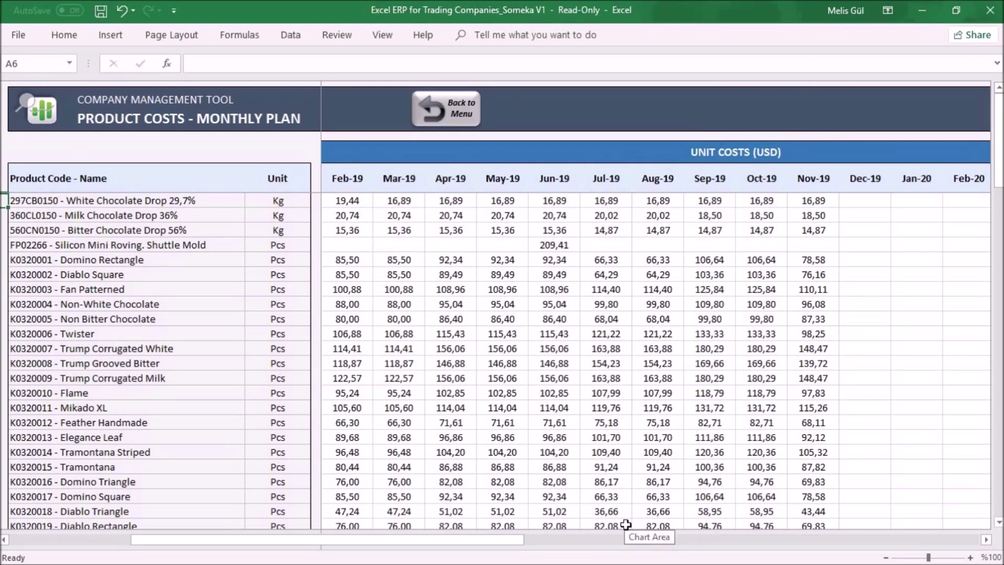
{"action": "left_click", "coordinate": [447, 105]}
{"action": "left_click", "coordinate": [253, 338]}
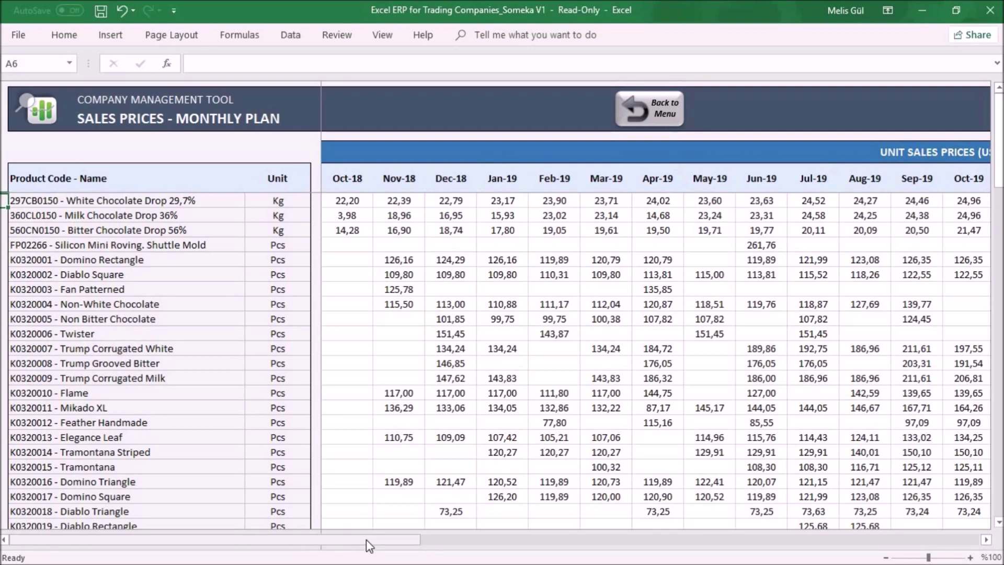
{"action": "left_click", "coordinate": [640, 110]}
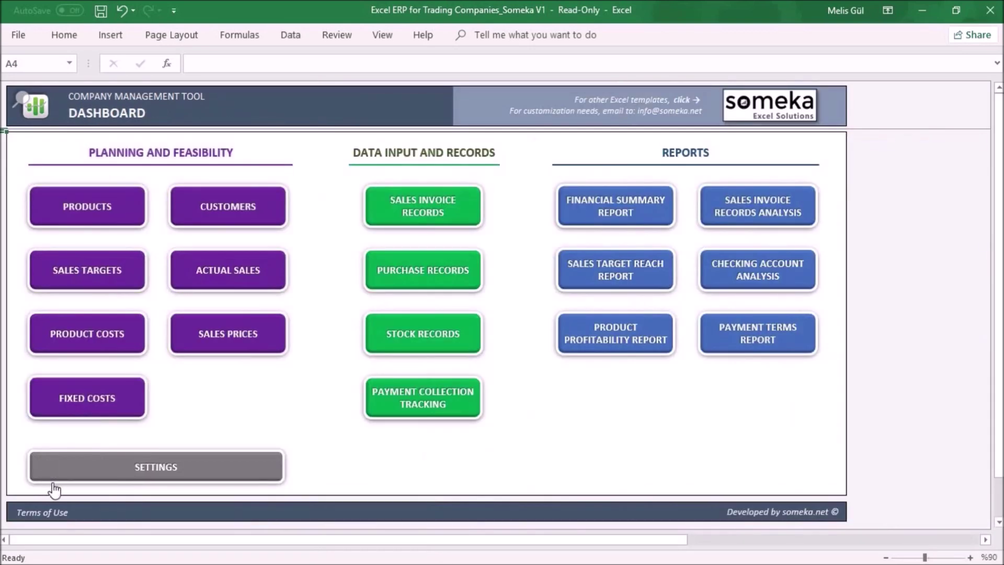
{"action": "left_click", "coordinate": [95, 400]}
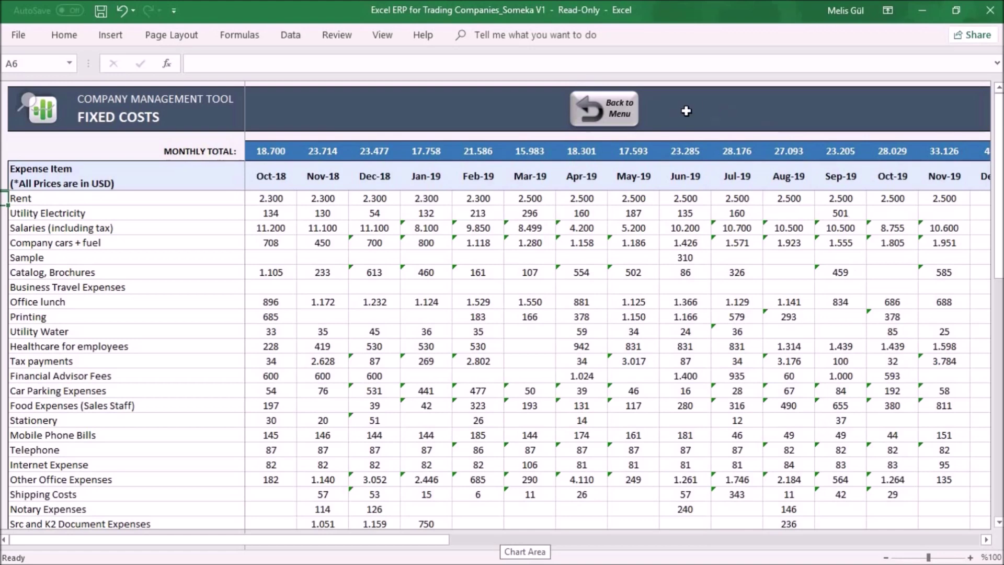
{"action": "left_click", "coordinate": [626, 112]}
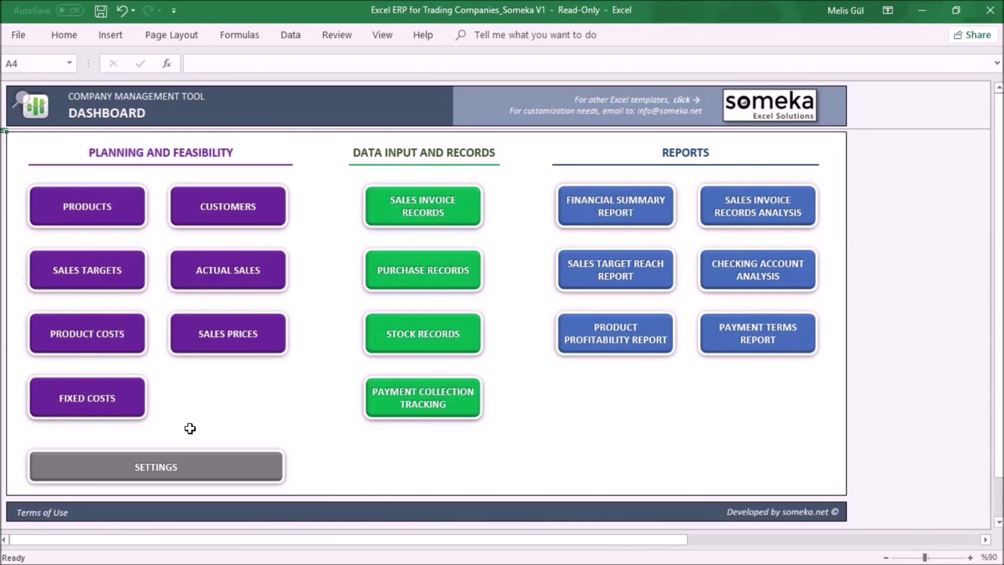
{"action": "left_click", "coordinate": [631, 217]}
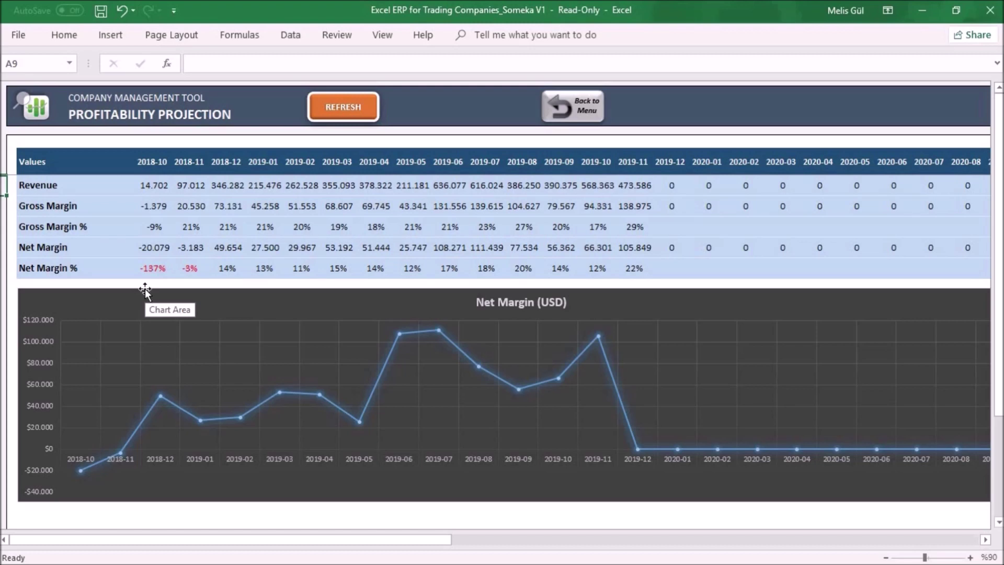
{"action": "left_click", "coordinate": [567, 114]}
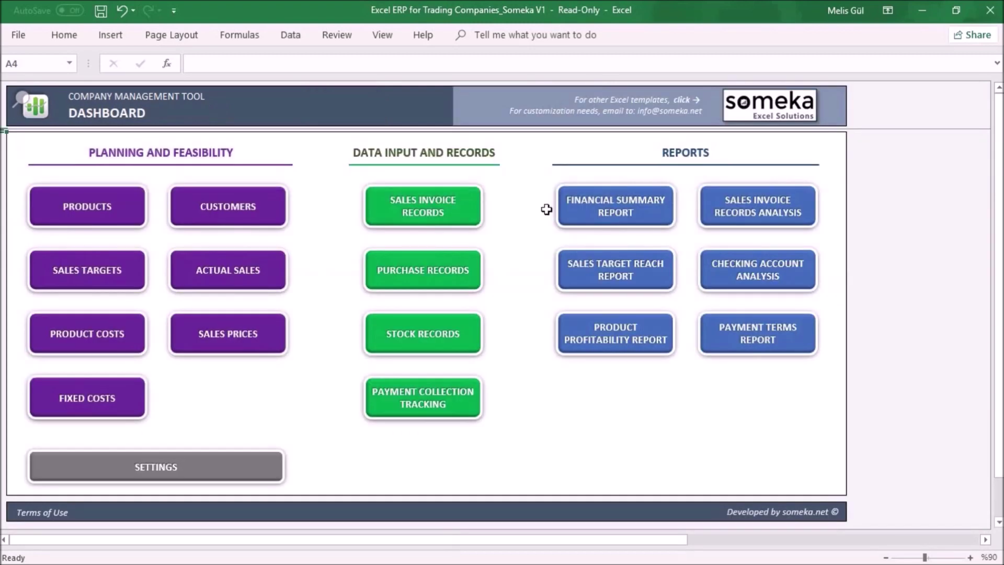
Filter the Sales Target Reach report to Pistachio 100% and the Sweeties category
{"action": "left_click", "coordinate": [616, 269]}
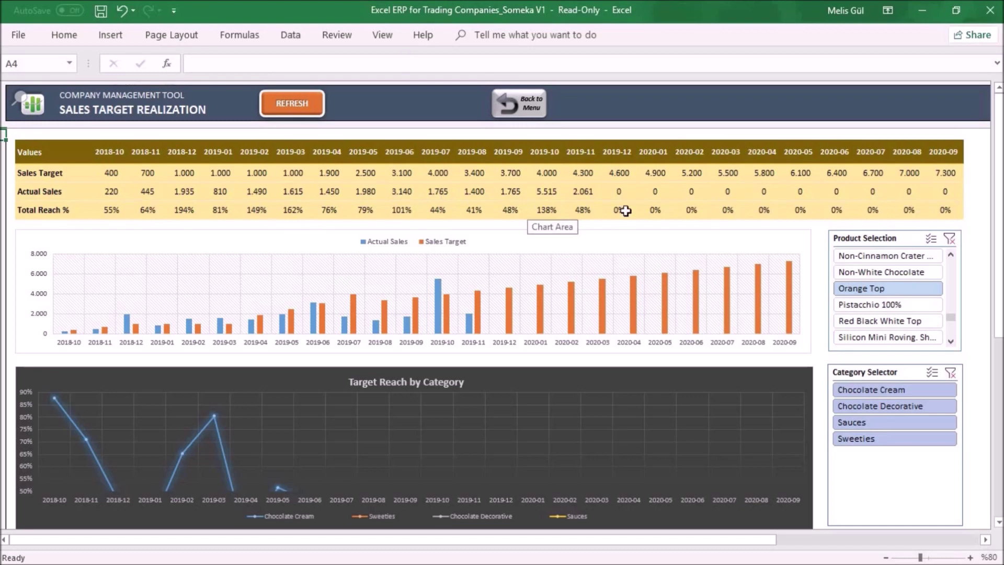
{"action": "mouse_move", "coordinate": [626, 211]}
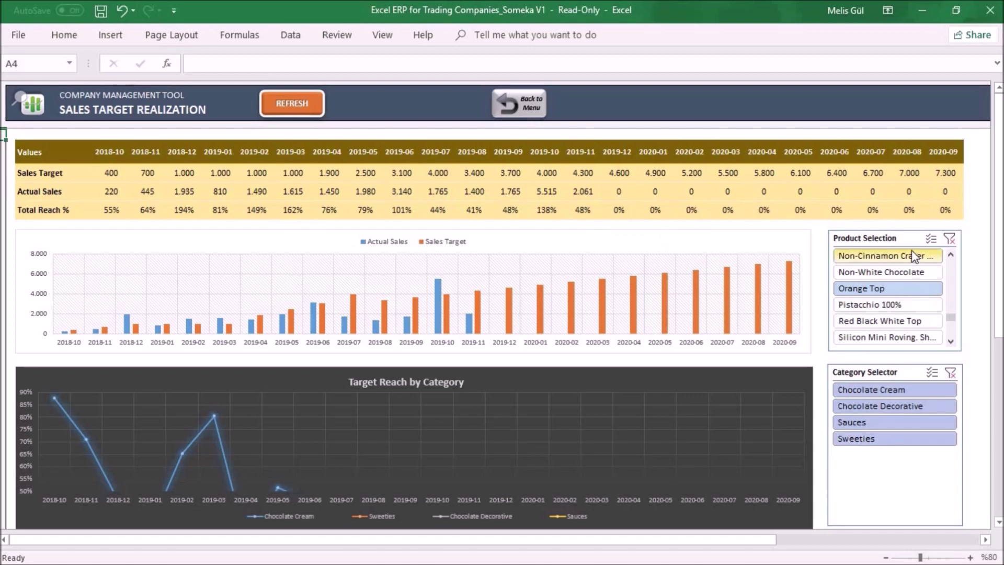
{"action": "left_click", "coordinate": [884, 306]}
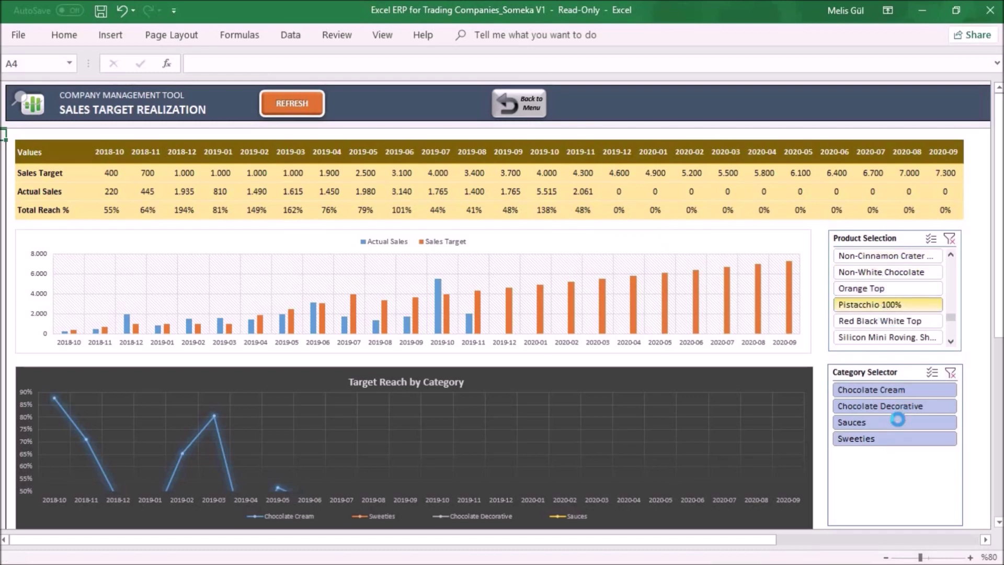
{"action": "left_click", "coordinate": [870, 442]}
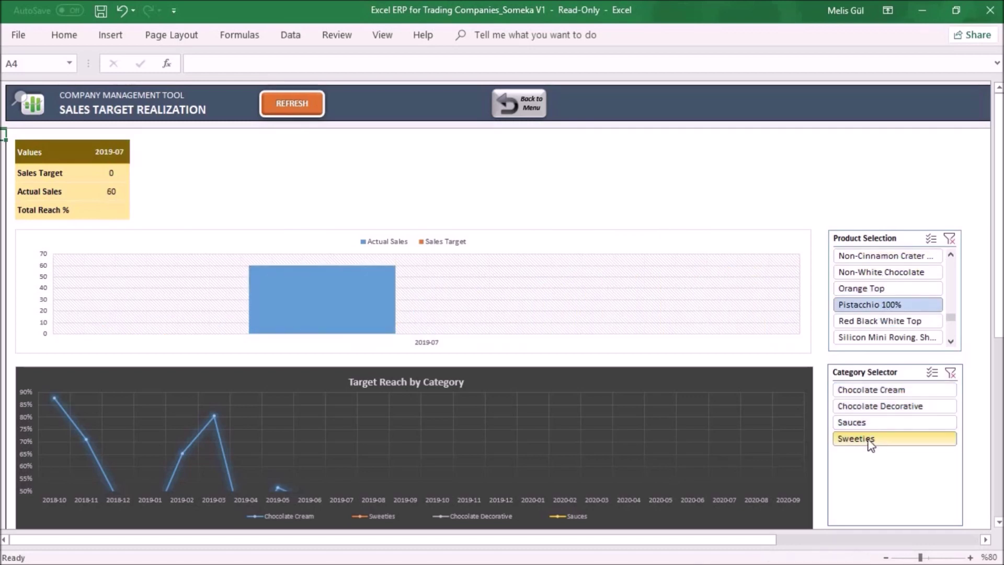
Enable multi-select in both slicers and add Orange Top and Sauces
{"action": "left_click", "coordinate": [929, 241]}
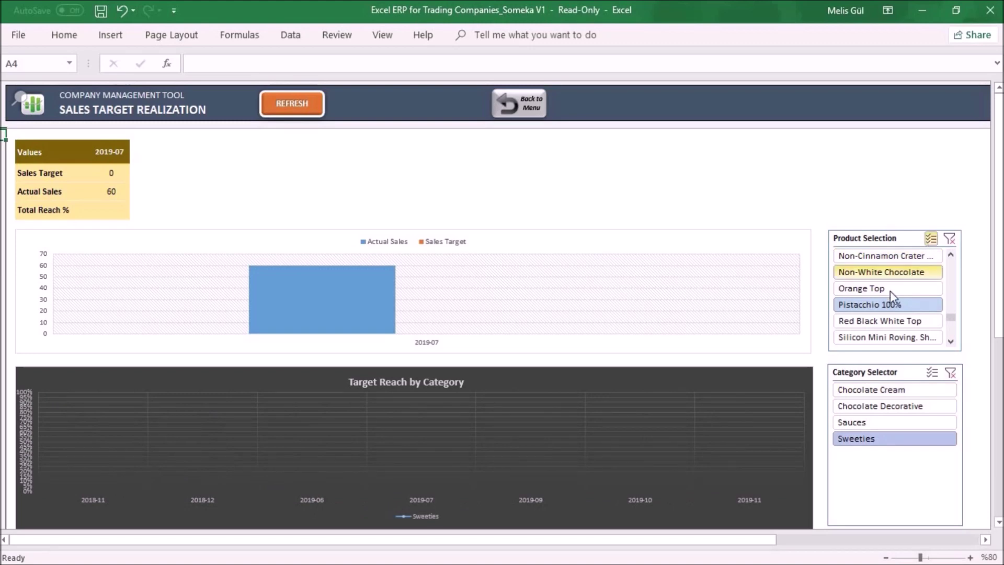
{"action": "left_click", "coordinate": [884, 288]}
{"action": "left_click", "coordinate": [933, 373]}
{"action": "left_click", "coordinate": [884, 427]}
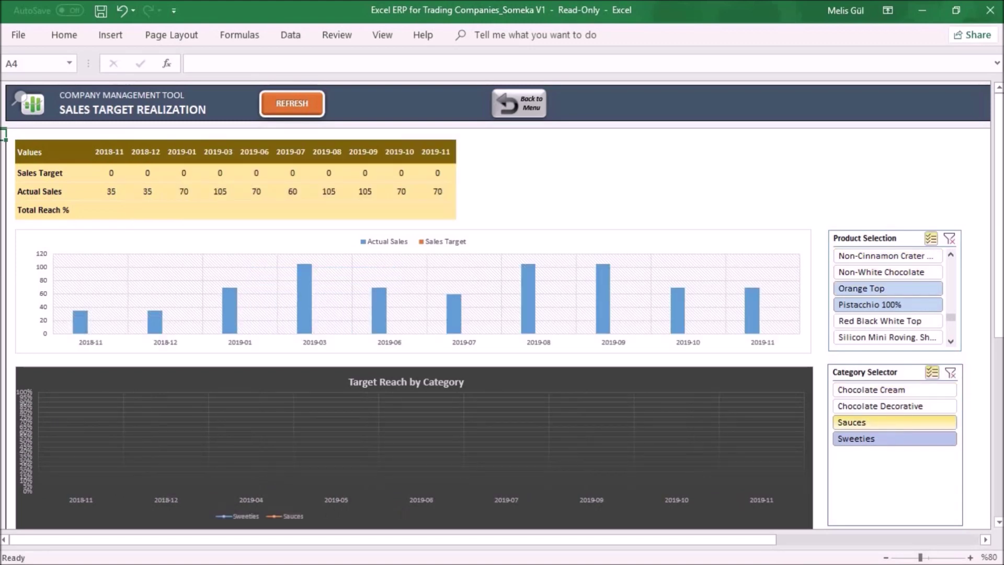
Expand Sweeties into its products in the Product Profitability report and refresh its data
{"action": "left_click", "coordinate": [512, 111]}
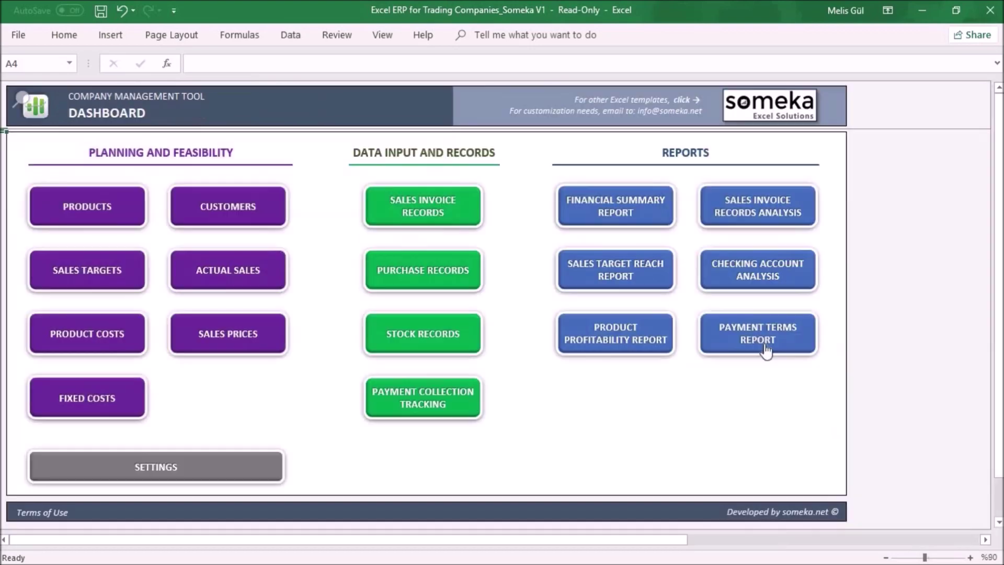
{"action": "left_click", "coordinate": [621, 343]}
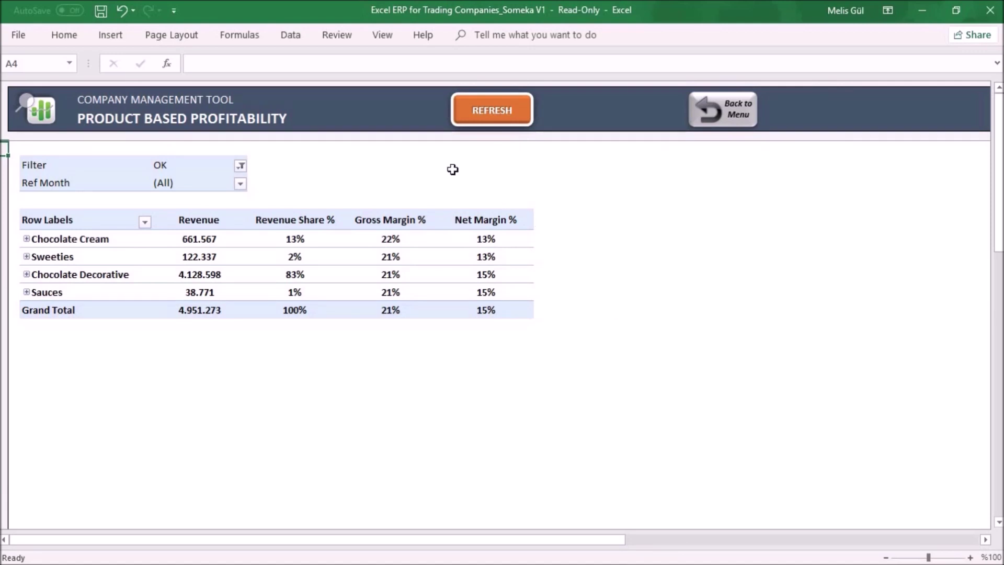
{"action": "mouse_move", "coordinate": [424, 273]}
{"action": "left_click", "coordinate": [26, 257]}
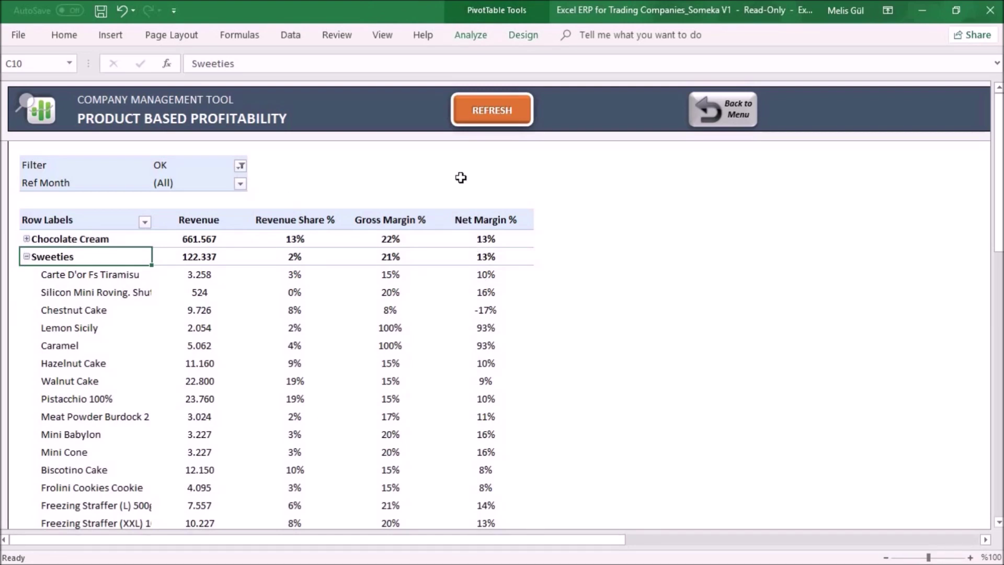
{"action": "left_click", "coordinate": [486, 108]}
{"action": "left_click", "coordinate": [488, 111]}
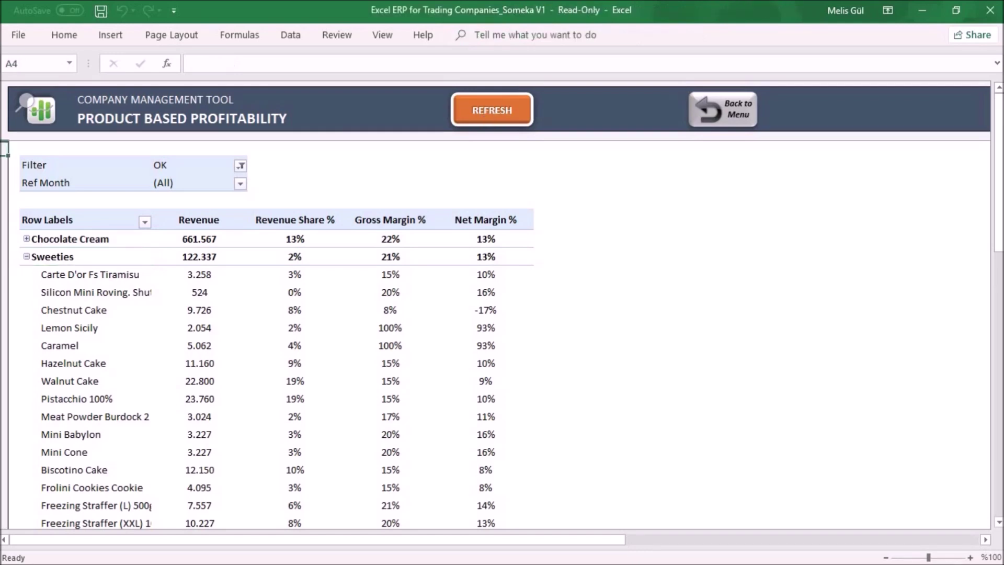
{"action": "left_click", "coordinate": [715, 114]}
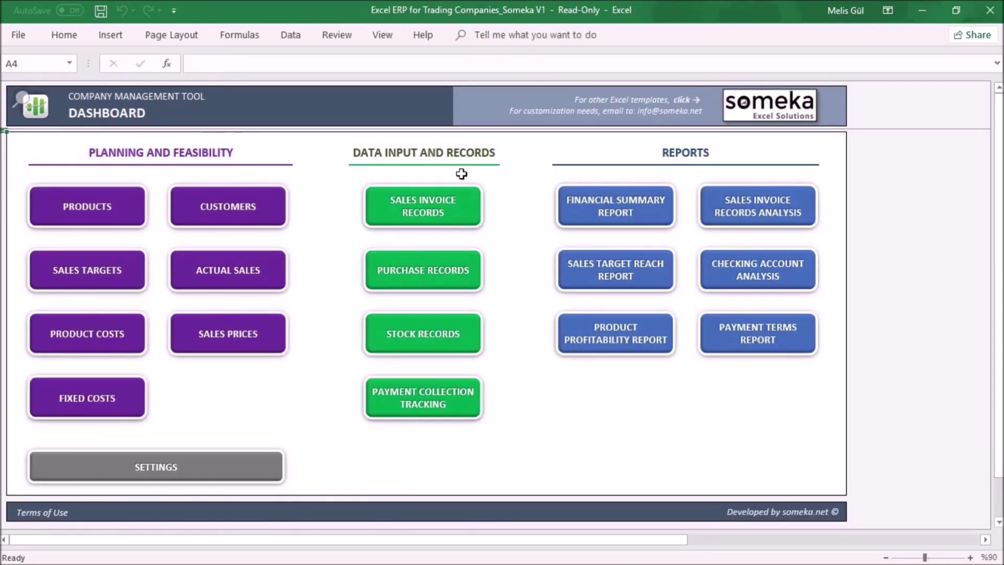
Check the invoice product dropdown and columns in Sales Invoice Records, then open Purchase Records
{"action": "left_click", "coordinate": [430, 217]}
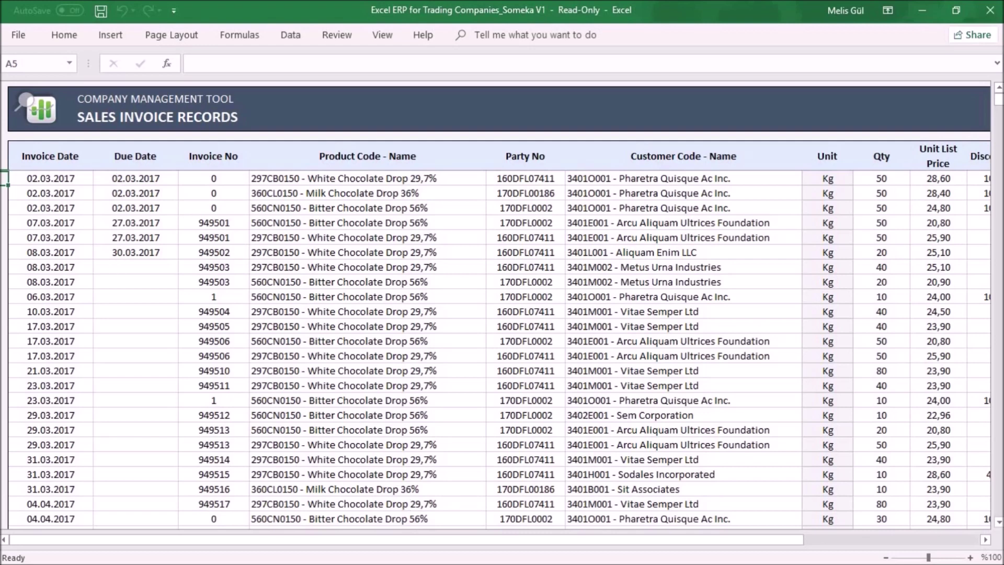
{"action": "left_click", "coordinate": [367, 193]}
{"action": "left_click", "coordinate": [393, 178]}
{"action": "left_click", "coordinate": [493, 178]}
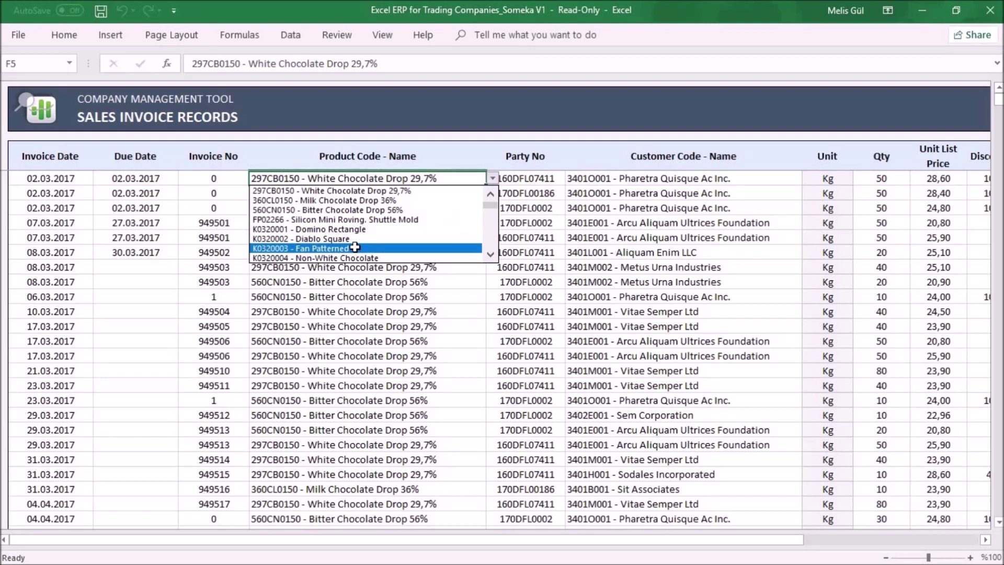
{"action": "left_click", "coordinate": [494, 179]}
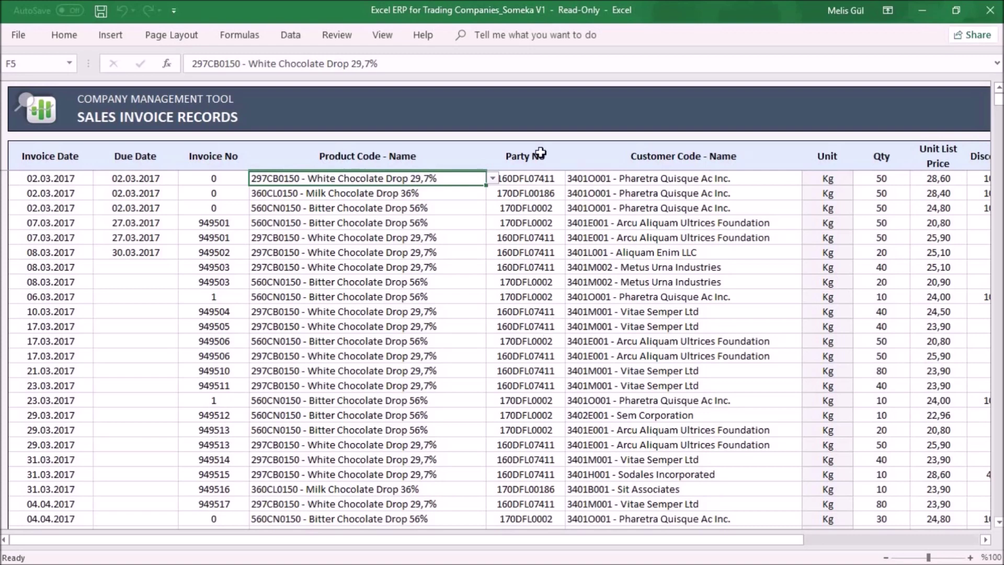
{"action": "left_click_drag", "start_coordinate": [393, 539], "coordinate": [529, 545]}
{"action": "left_click", "coordinate": [894, 97]}
{"action": "left_click", "coordinate": [448, 268]}
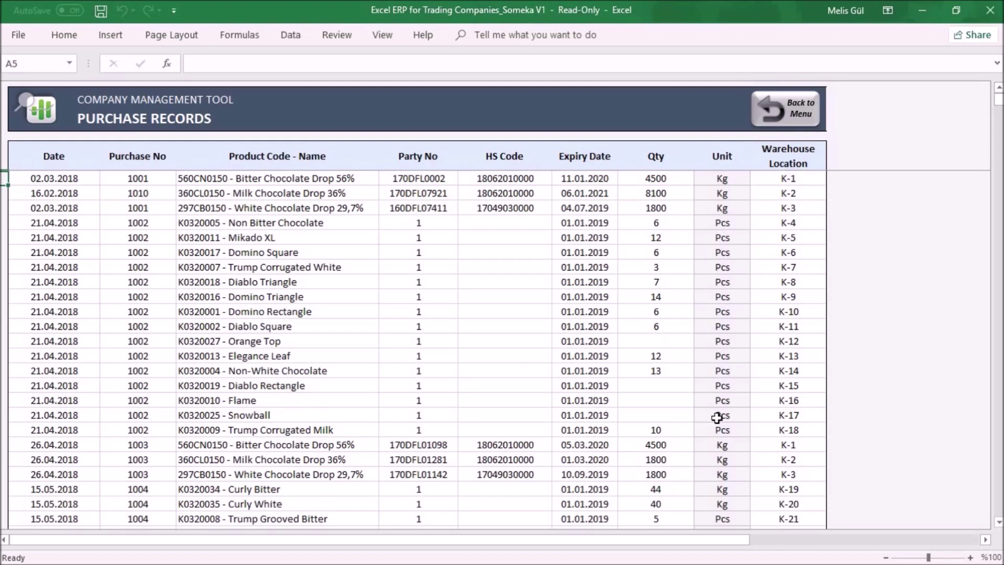
Check the first purchase's product choices, Party No and HS Code cells on Purchase Records
{"action": "left_click", "coordinate": [369, 178]}
{"action": "left_click", "coordinate": [385, 179]}
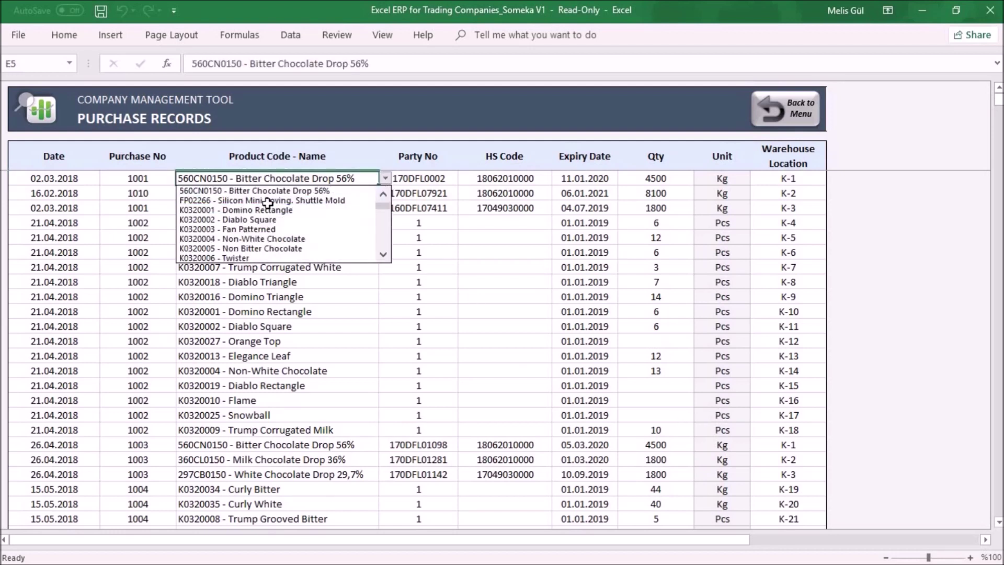
{"action": "left_click", "coordinate": [419, 178]}
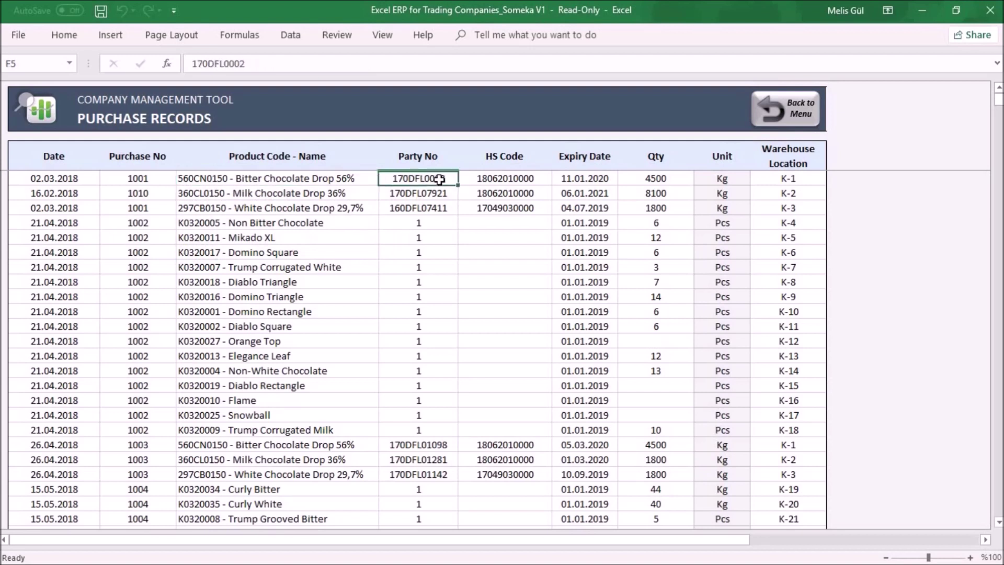
{"action": "left_click", "coordinate": [512, 180]}
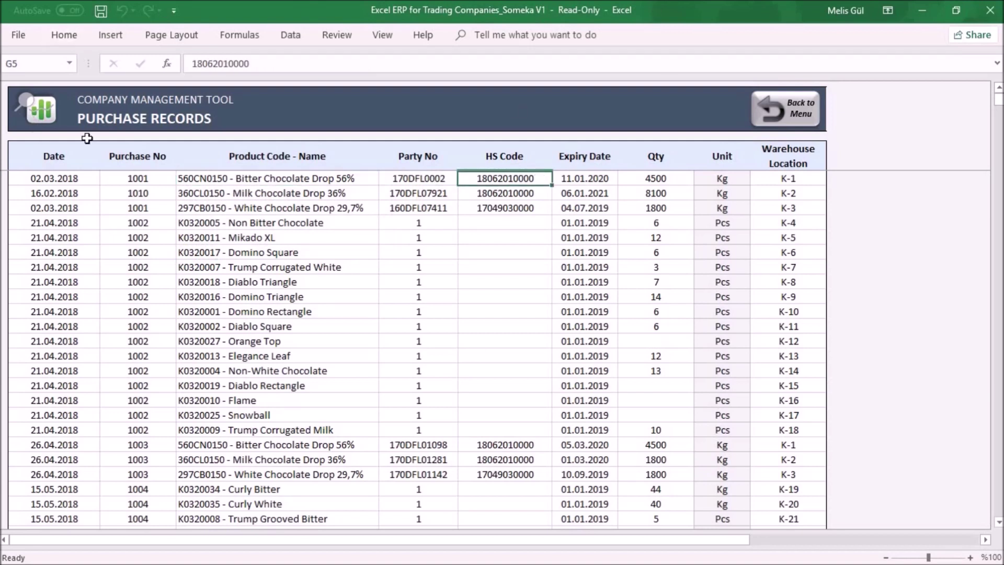
{"action": "left_click", "coordinate": [774, 113]}
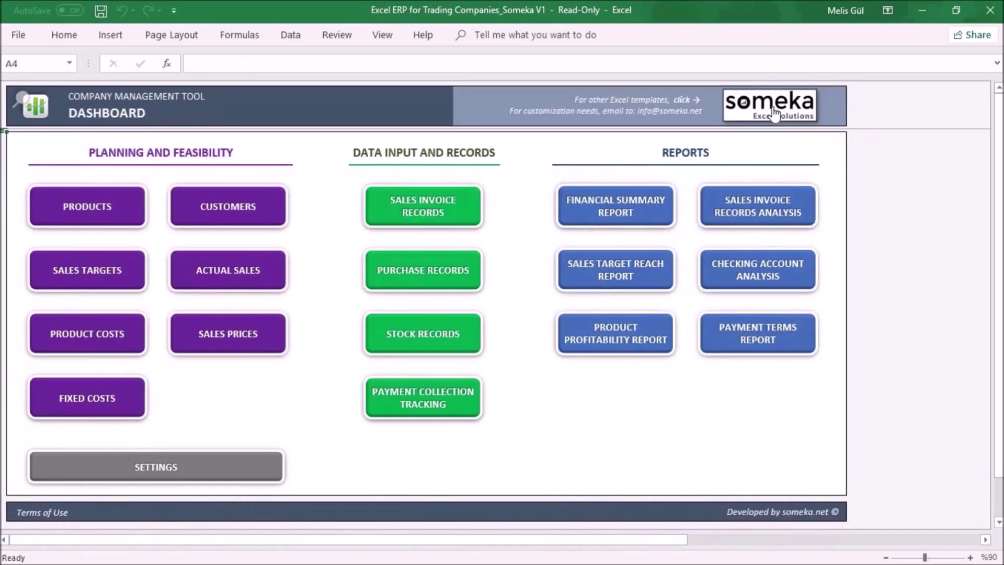
{"action": "left_click", "coordinate": [465, 341]}
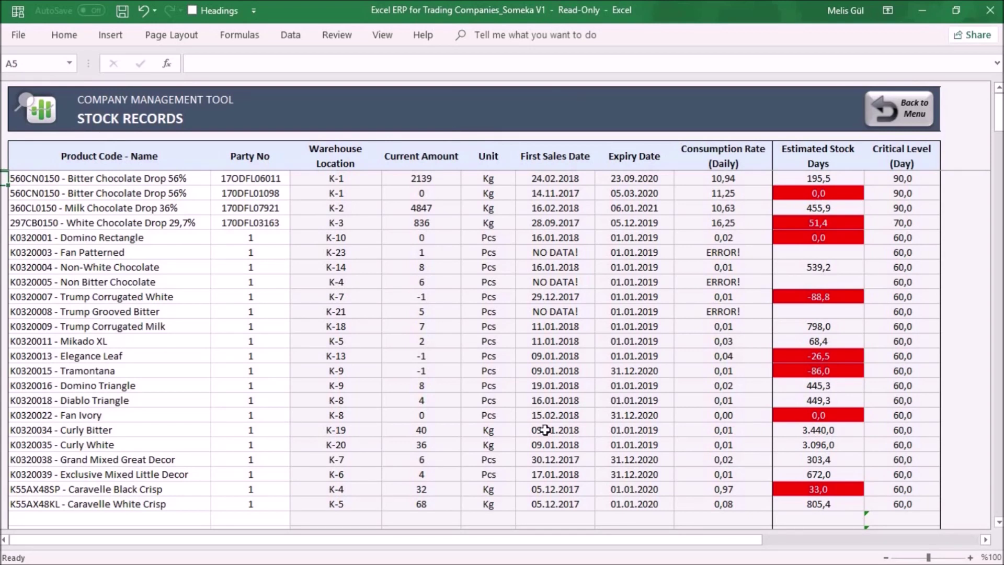
{"action": "left_click", "coordinate": [206, 180]}
{"action": "left_click", "coordinate": [216, 178]}
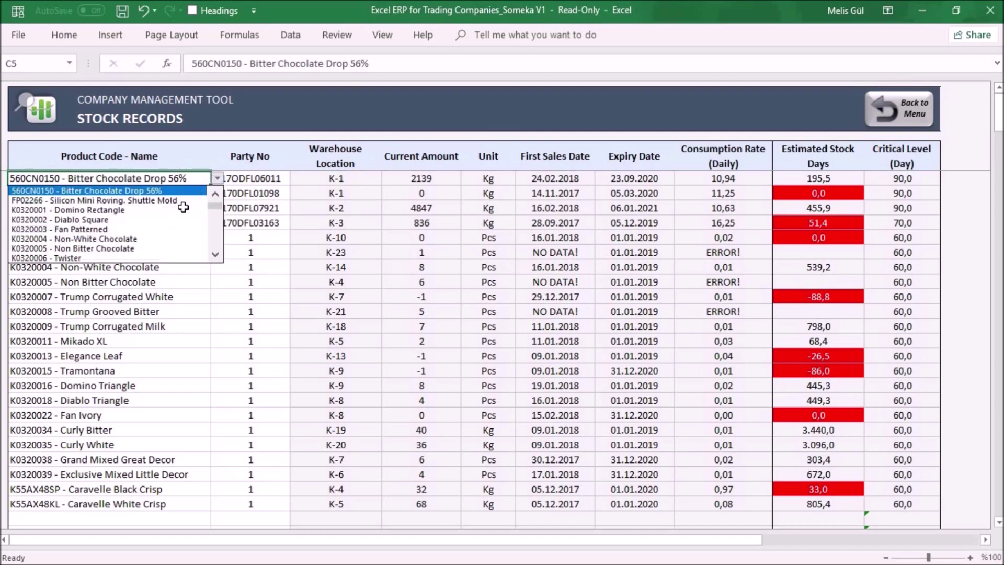
{"action": "left_click", "coordinate": [254, 184]}
{"action": "key", "text": "ctrl+Down"}
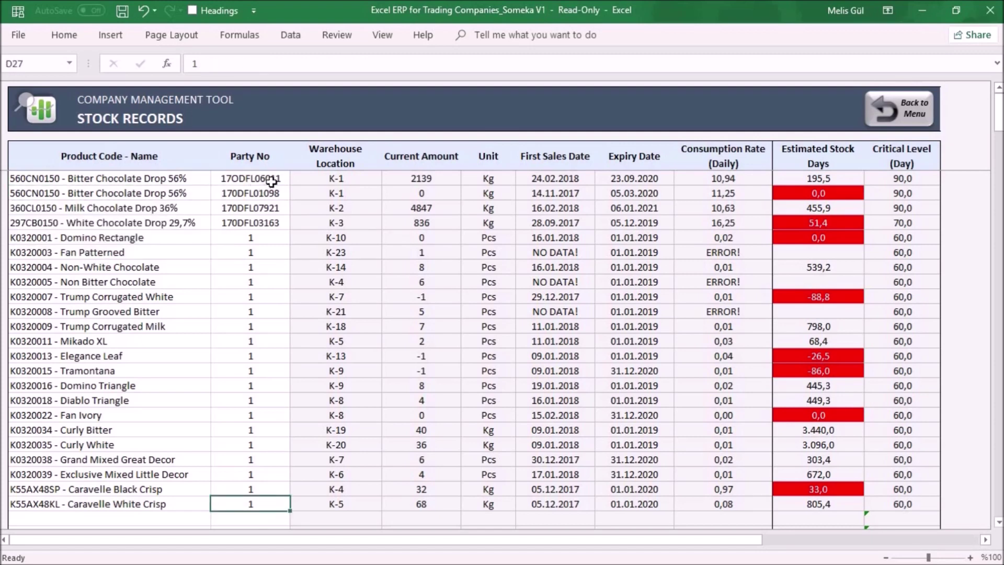
{"action": "double_click", "coordinate": [272, 182]}
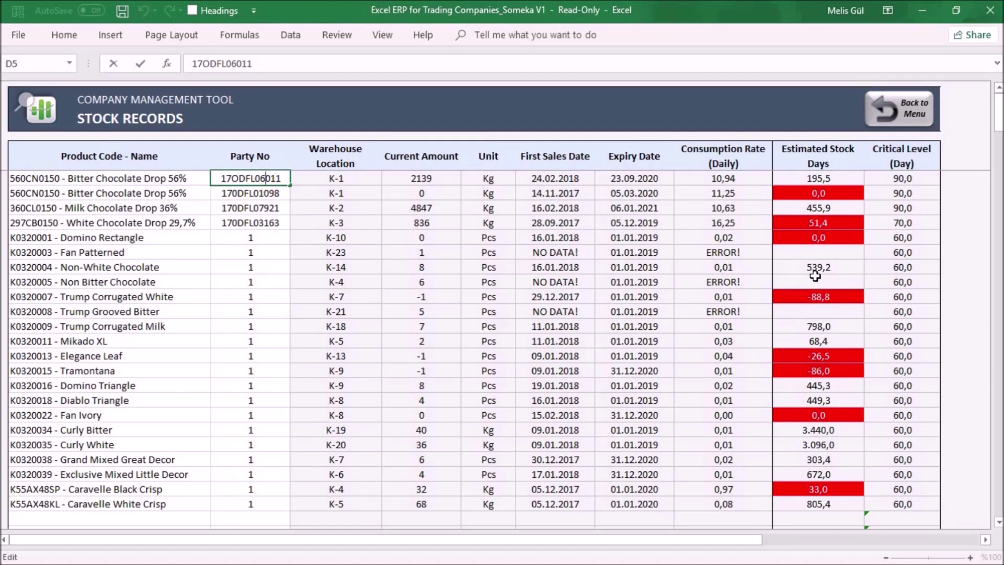
{"action": "left_click", "coordinate": [895, 116]}
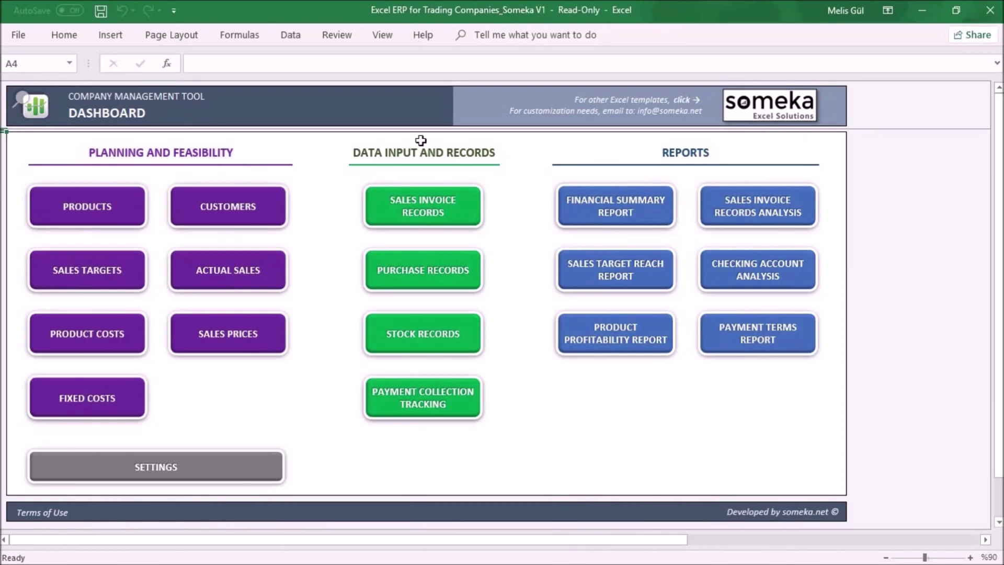
{"action": "left_click", "coordinate": [424, 398]}
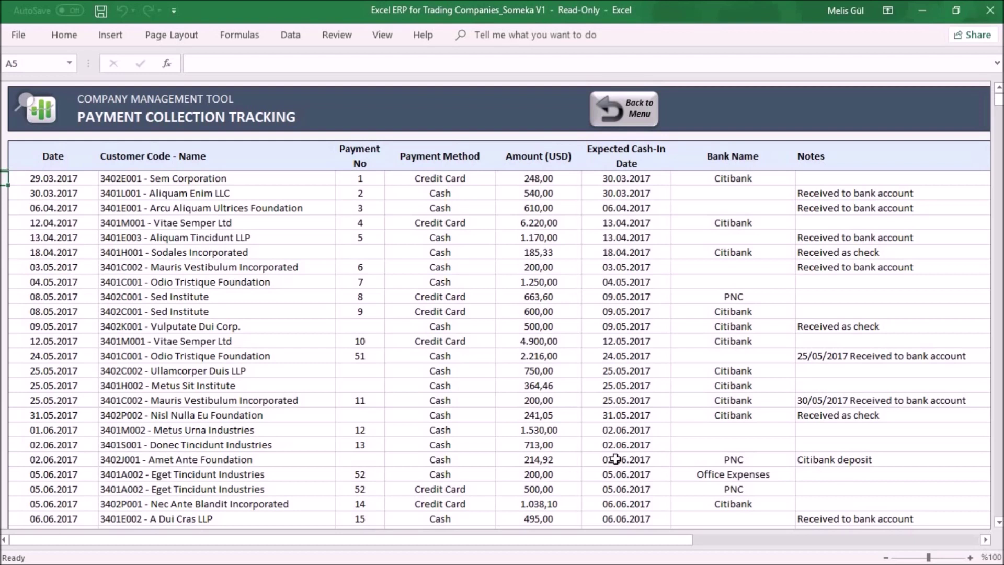
{"action": "left_click", "coordinate": [562, 180]}
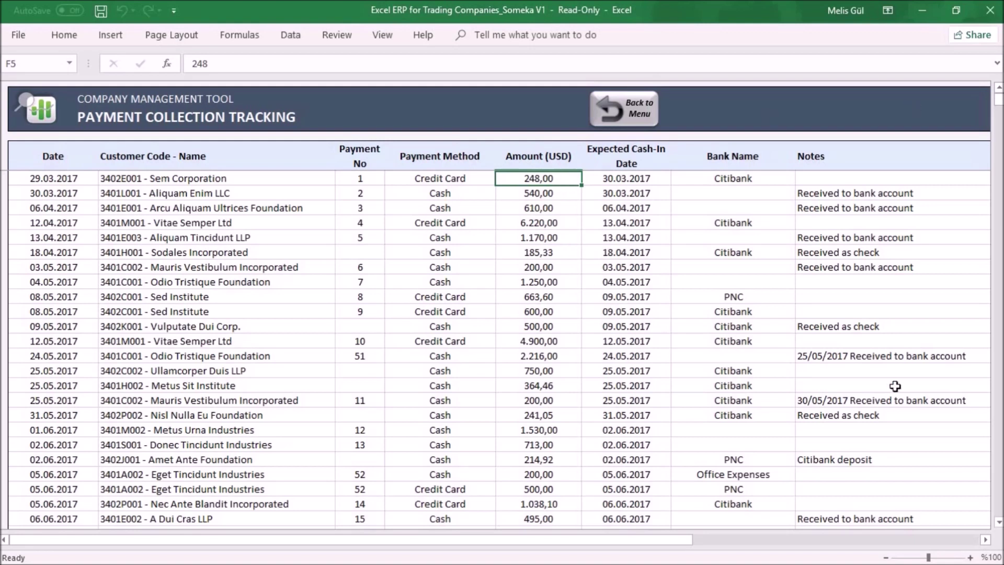
{"action": "left_click", "coordinate": [644, 116]}
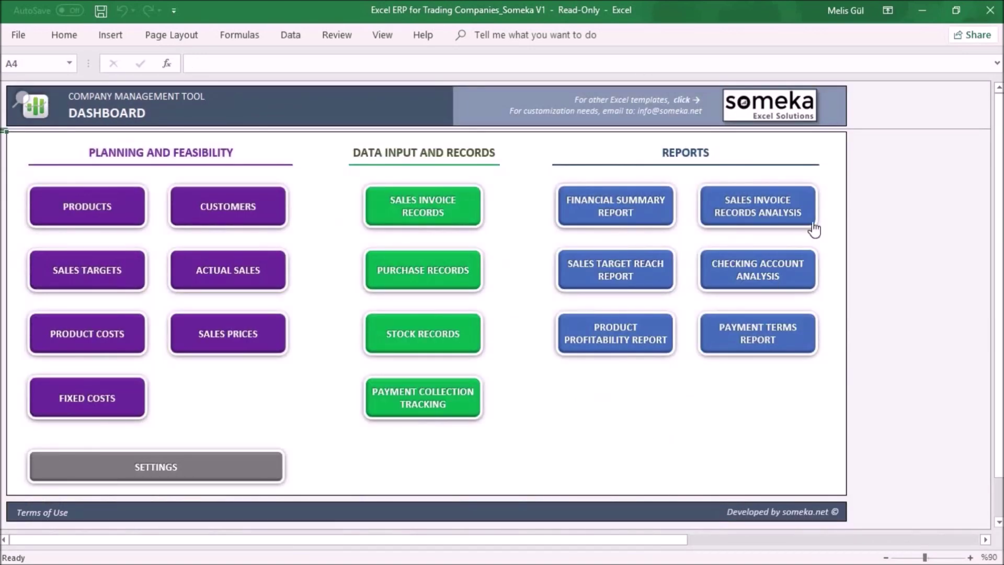
Open the Sales Invoice Records report and drill into Mikado XL's 2017-04 and 2017-06 quantities, discarding each detail sheet
{"action": "left_click", "coordinate": [794, 208]}
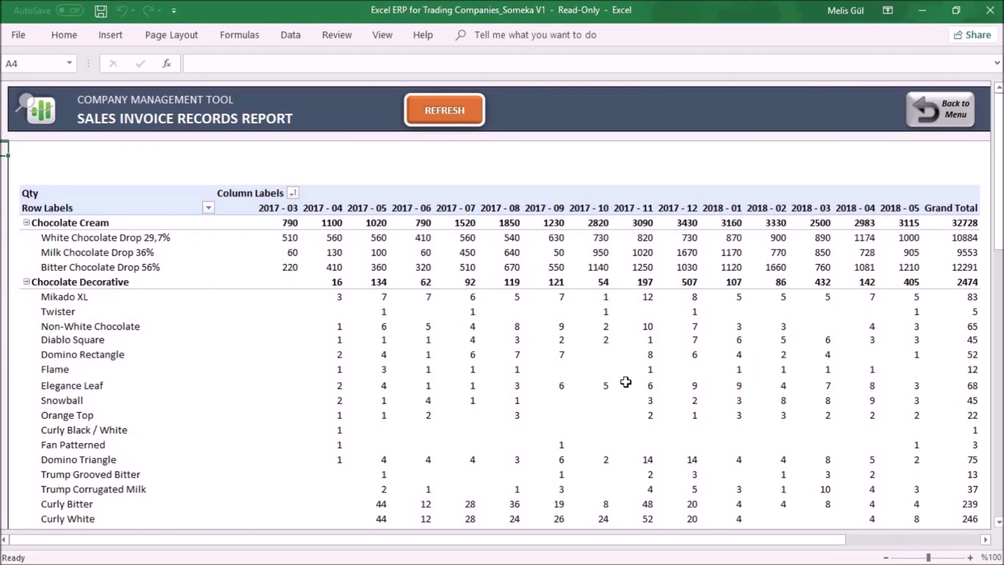
{"action": "mouse_move", "coordinate": [627, 382]}
{"action": "double_click", "coordinate": [339, 297]}
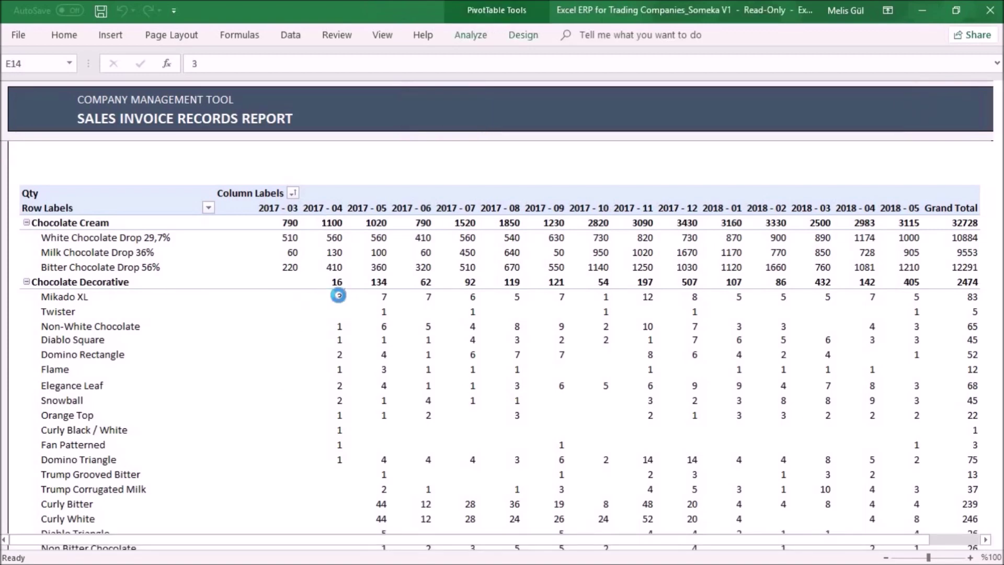
{"action": "left_click", "coordinate": [128, 206]}
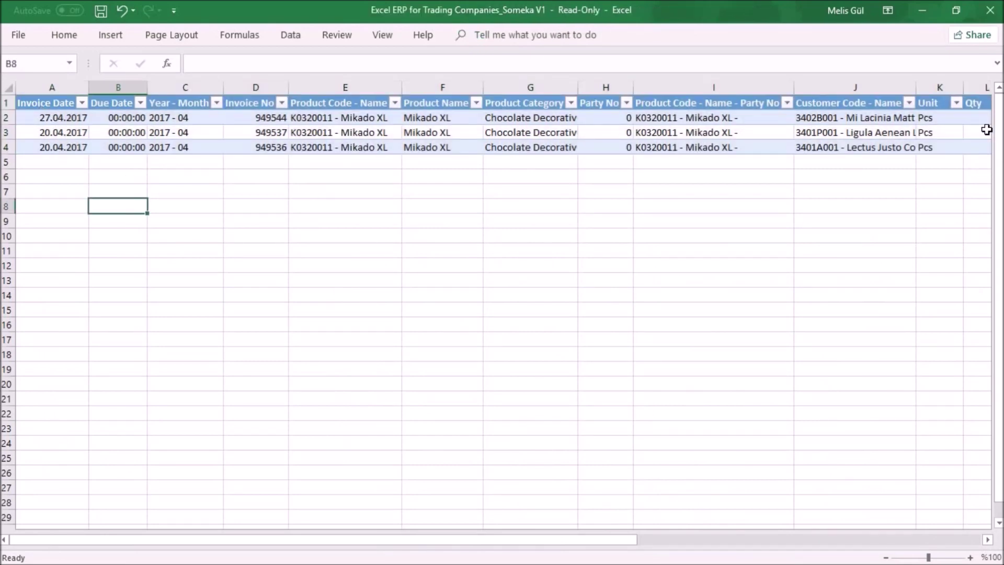
{"action": "left_click", "coordinate": [122, 10]}
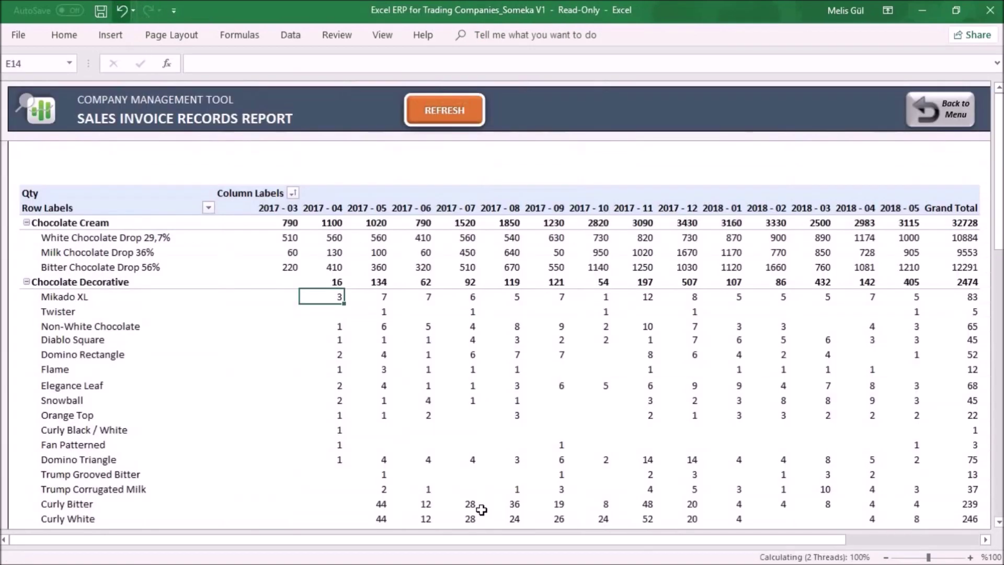
{"action": "double_click", "coordinate": [428, 297]}
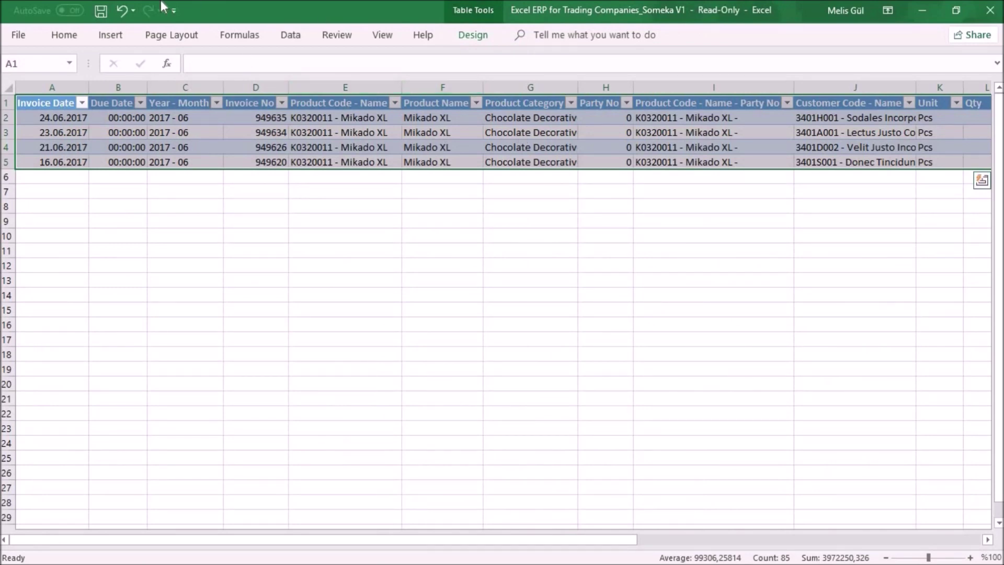
{"action": "left_click", "coordinate": [122, 10]}
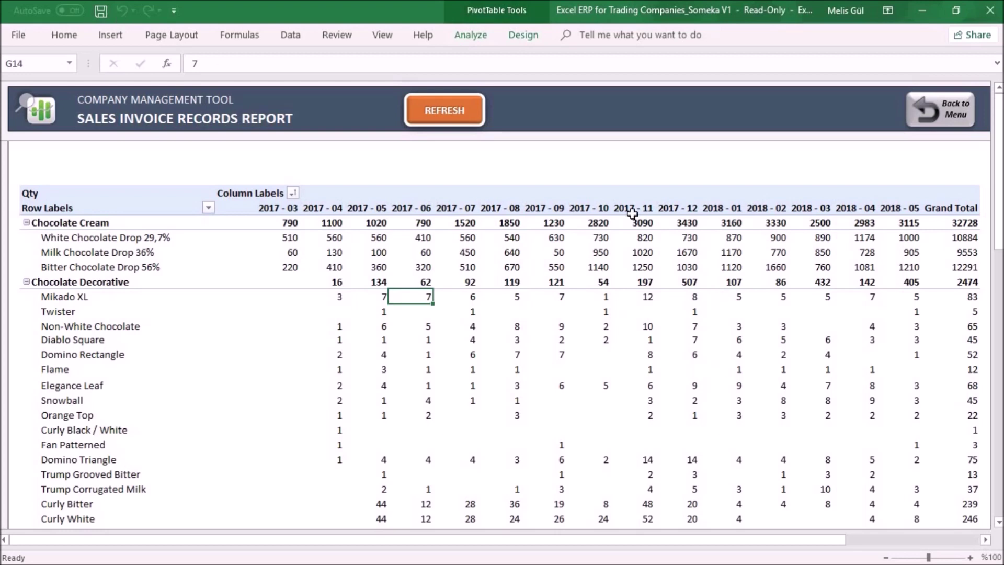
Refresh the report and collapse Chocolate Cream, Chocolate Decorative, Sweeties and Sauces to their category totals
{"action": "left_click", "coordinate": [432, 100]}
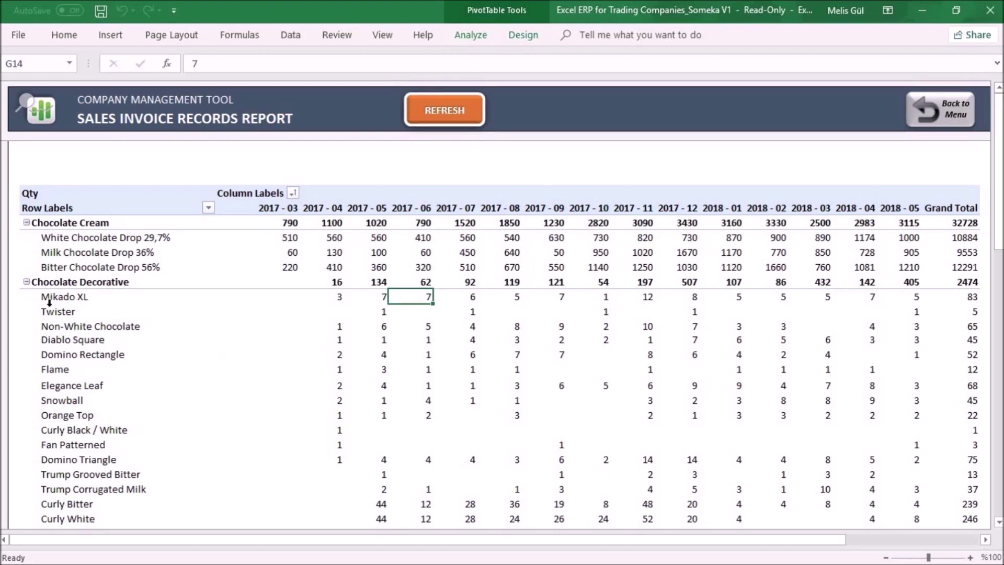
{"action": "left_click", "coordinate": [26, 282]}
{"action": "left_click", "coordinate": [26, 222]}
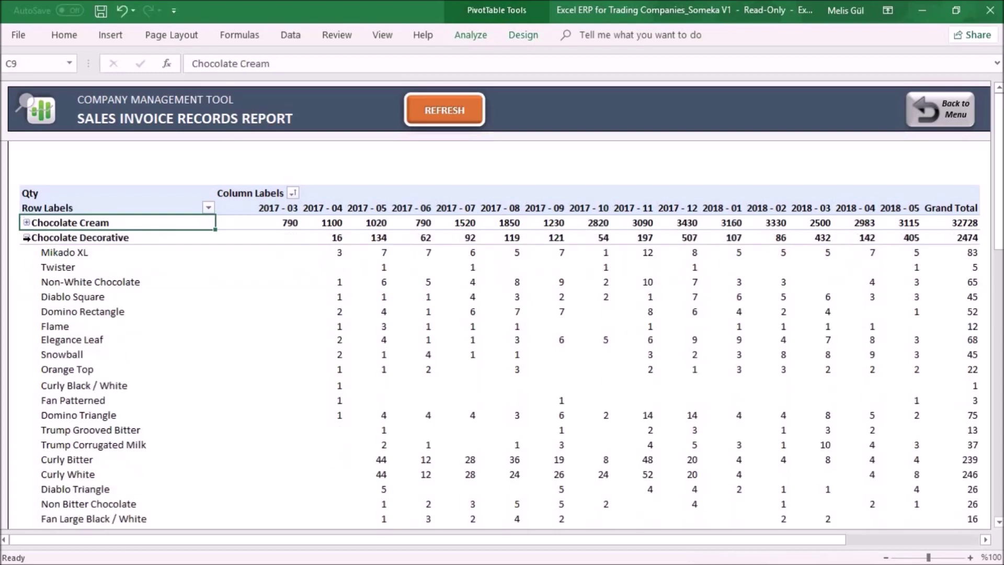
{"action": "left_click", "coordinate": [26, 238]}
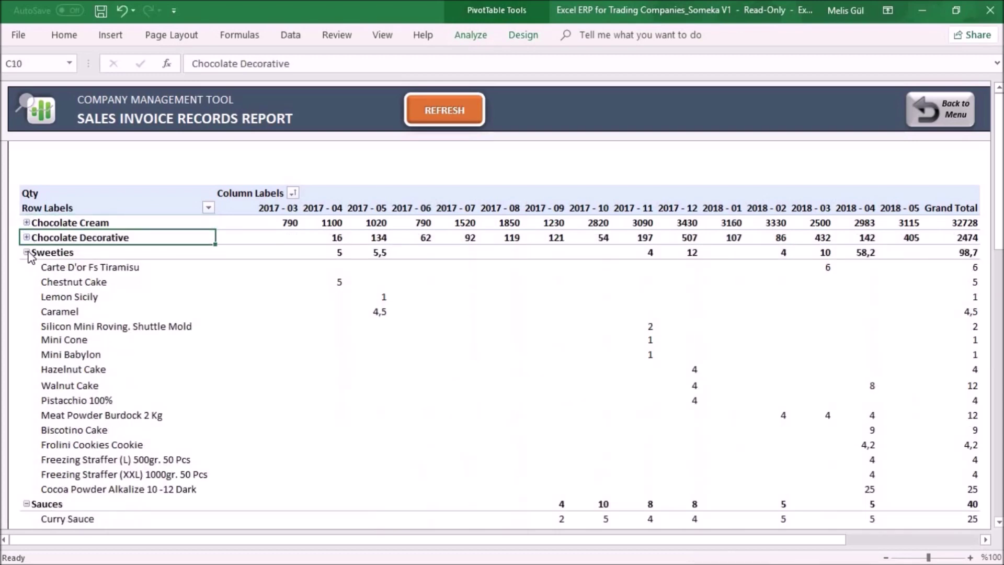
{"action": "left_click", "coordinate": [27, 252]}
{"action": "left_click", "coordinate": [26, 267]}
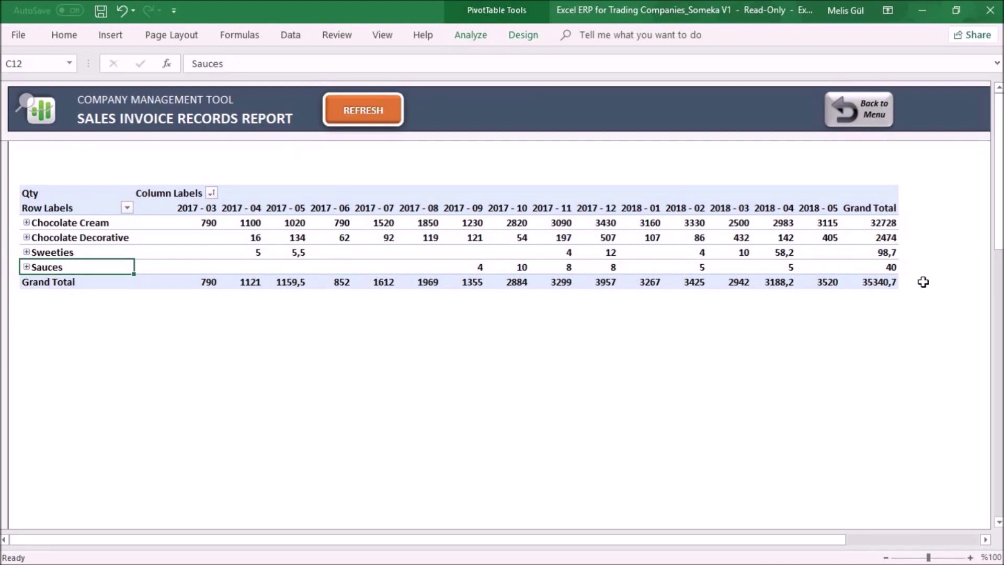
Open Checking Account Analysis and filter Customer Code to three customers
{"action": "left_click", "coordinate": [859, 116]}
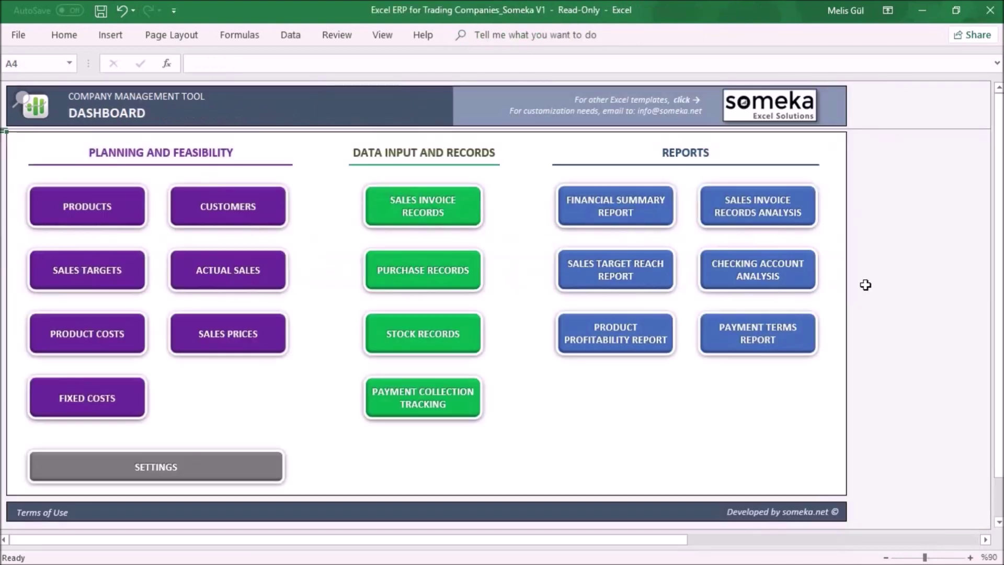
{"action": "left_click", "coordinate": [773, 275]}
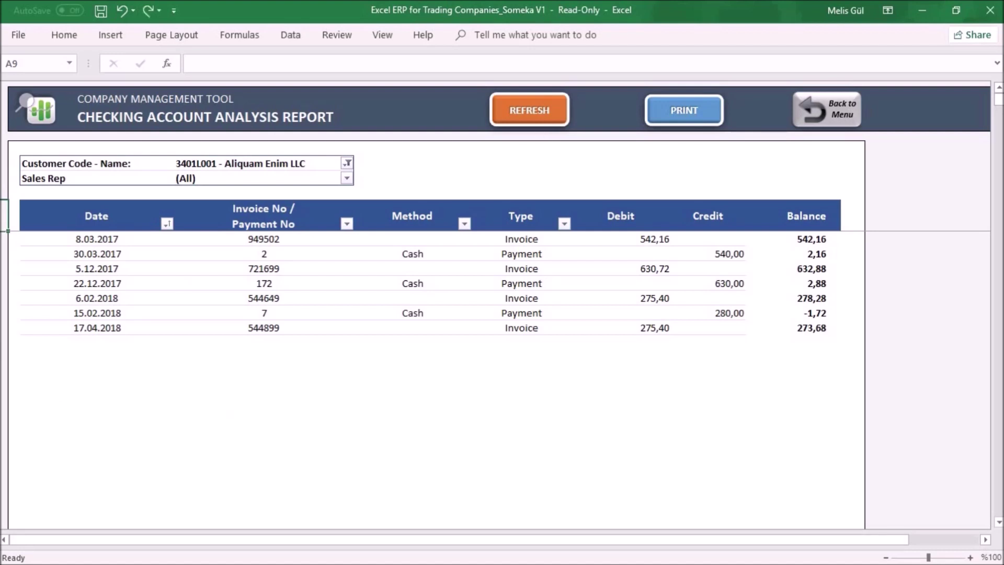
{"action": "left_click", "coordinate": [347, 163]}
{"action": "left_click", "coordinate": [199, 264]}
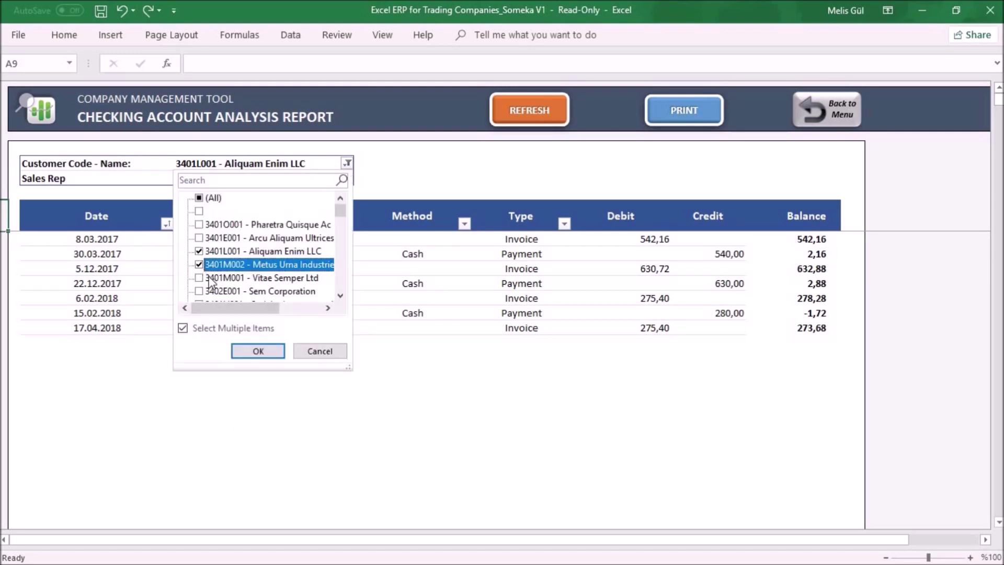
{"action": "left_click", "coordinate": [198, 277]}
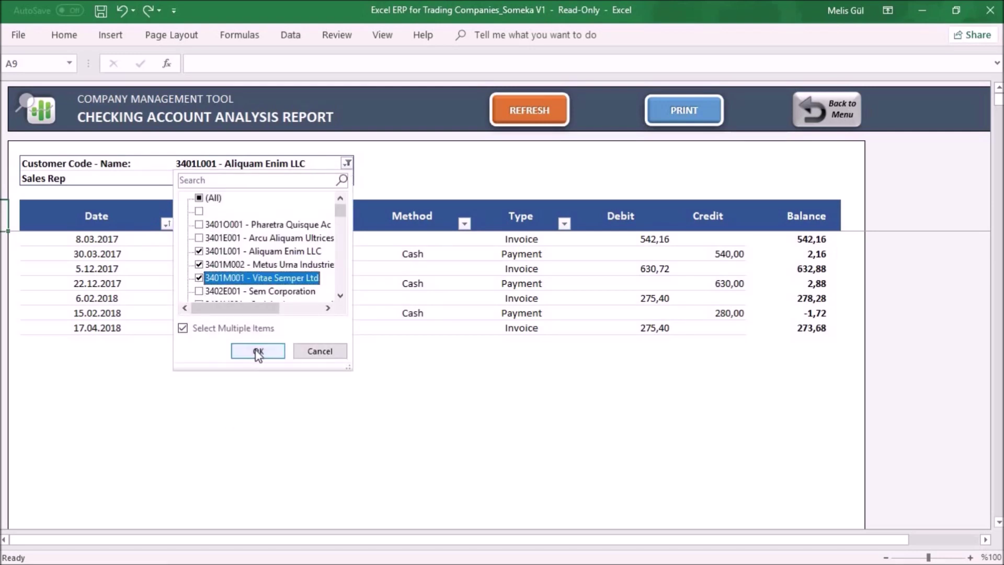
{"action": "left_click", "coordinate": [259, 351]}
Review the Sales Rep filter, keeping all reps, and return to the main dashboard
{"action": "left_click", "coordinate": [346, 179]}
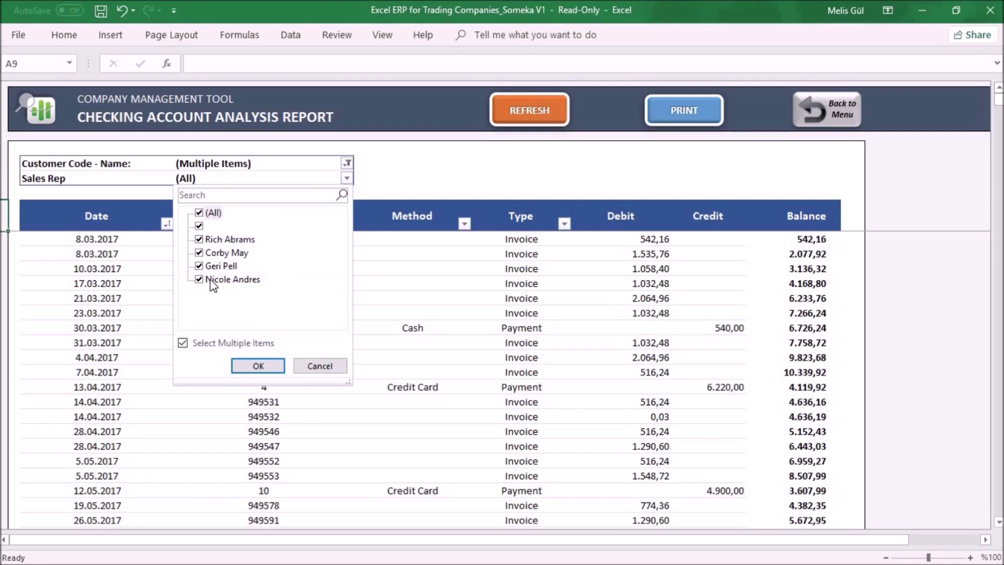
{"action": "left_click", "coordinate": [256, 365]}
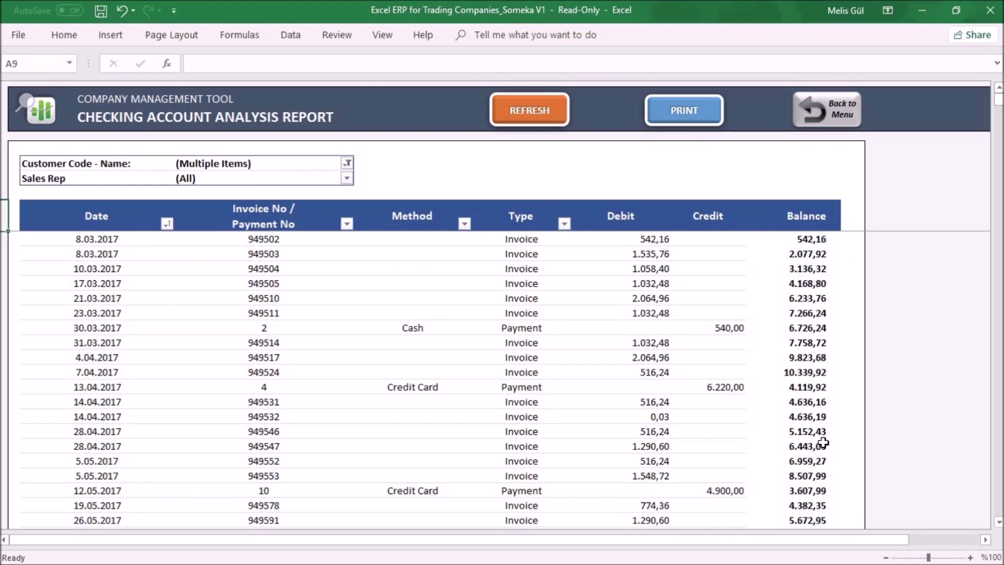
{"action": "left_click", "coordinate": [843, 120]}
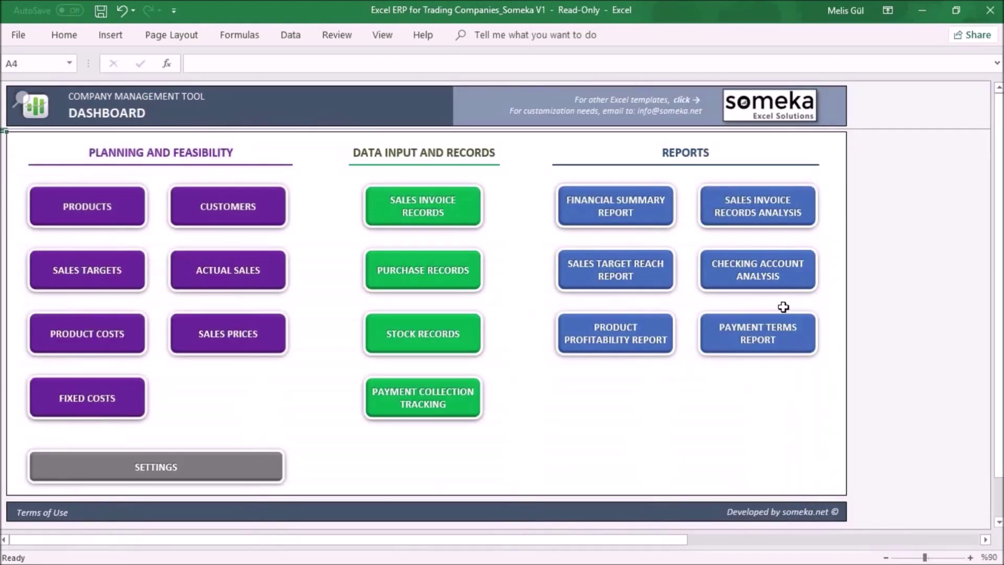
{"action": "left_click", "coordinate": [774, 331]}
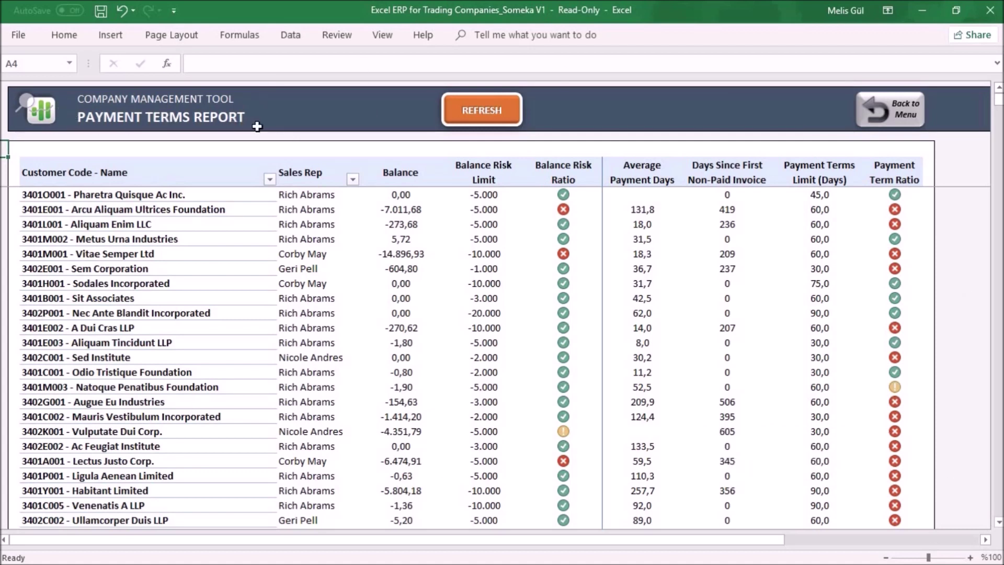
{"action": "left_click", "coordinate": [885, 108]}
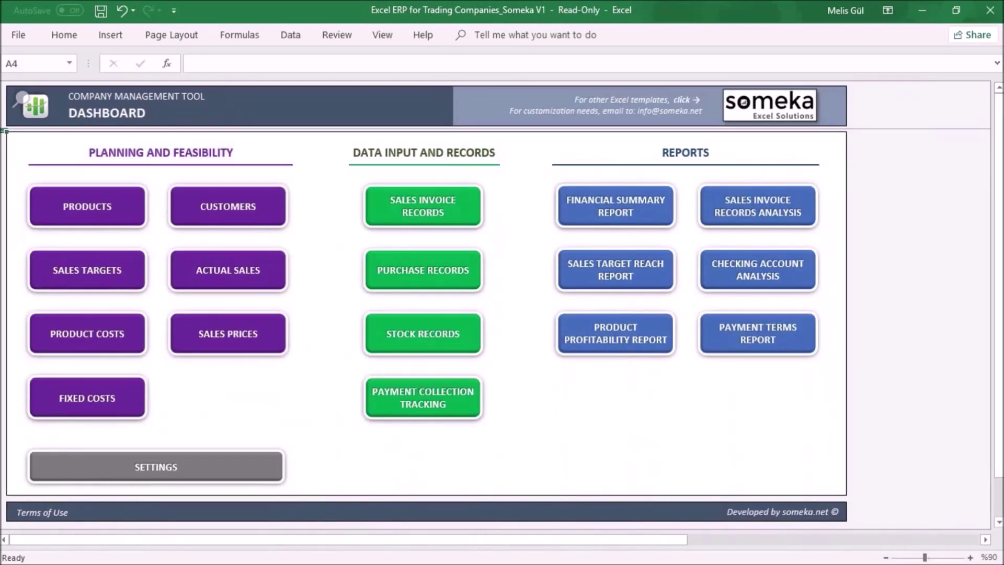